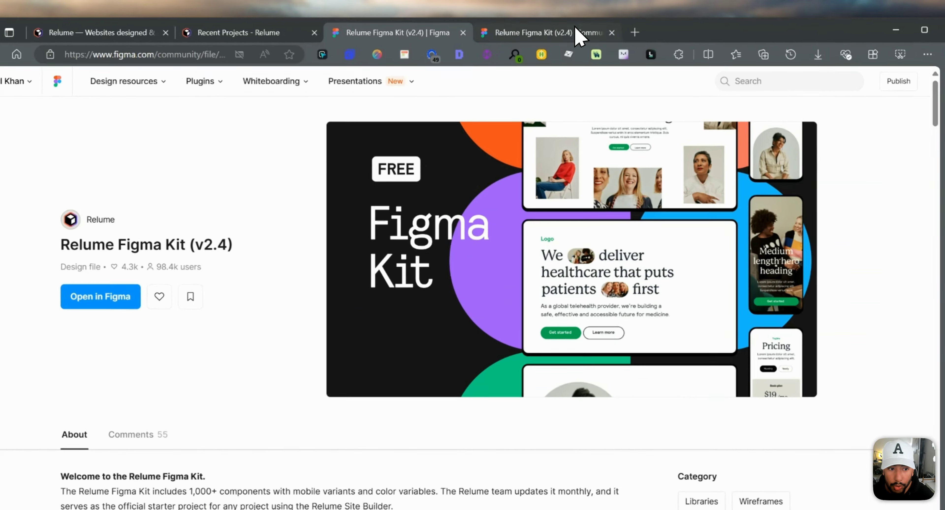
Switch to the opened Relume Figma Kit (v2.4) design file and look through its FAQ component variants
{"action": "left_click", "coordinate": [574, 31]}
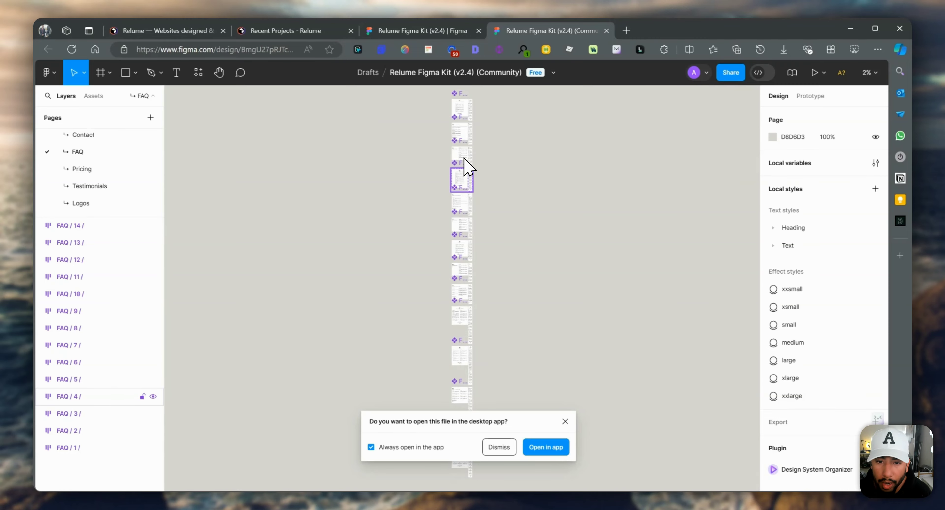
{"action": "scroll", "coordinate": [468, 168], "scroll_direction": "up", "scroll_amount": 10}
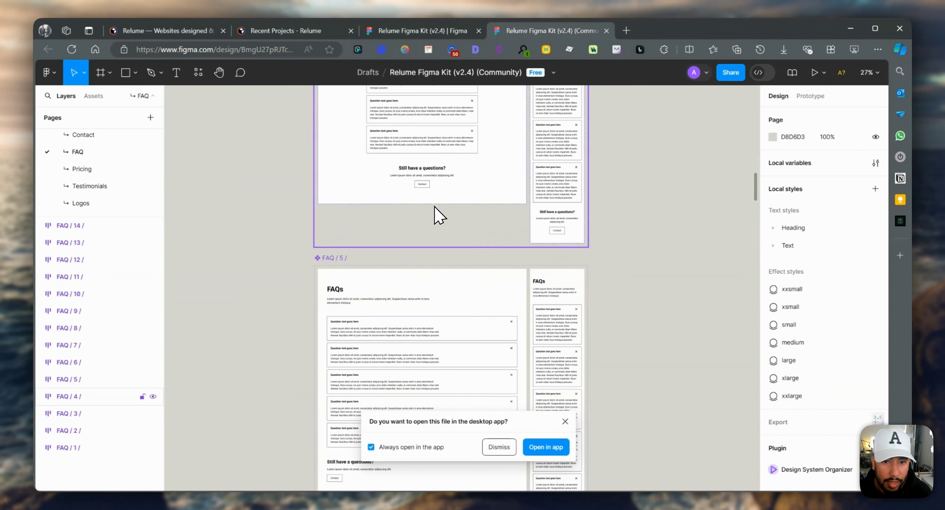
{"action": "scroll", "coordinate": [424, 206], "scroll_direction": "up", "scroll_amount": 4}
{"action": "scroll", "coordinate": [445, 225], "scroll_direction": "up", "scroll_amount": 7}
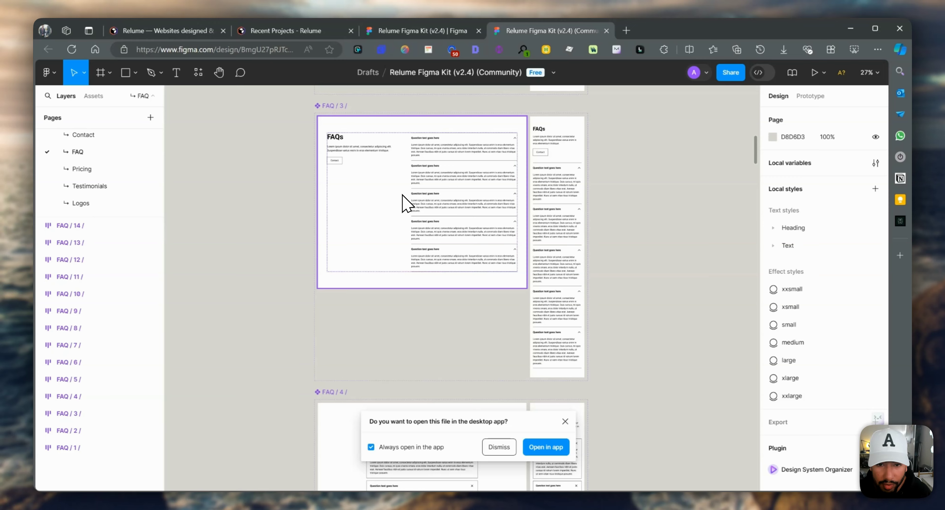
{"action": "scroll", "coordinate": [406, 203], "scroll_direction": "up", "scroll_amount": 5}
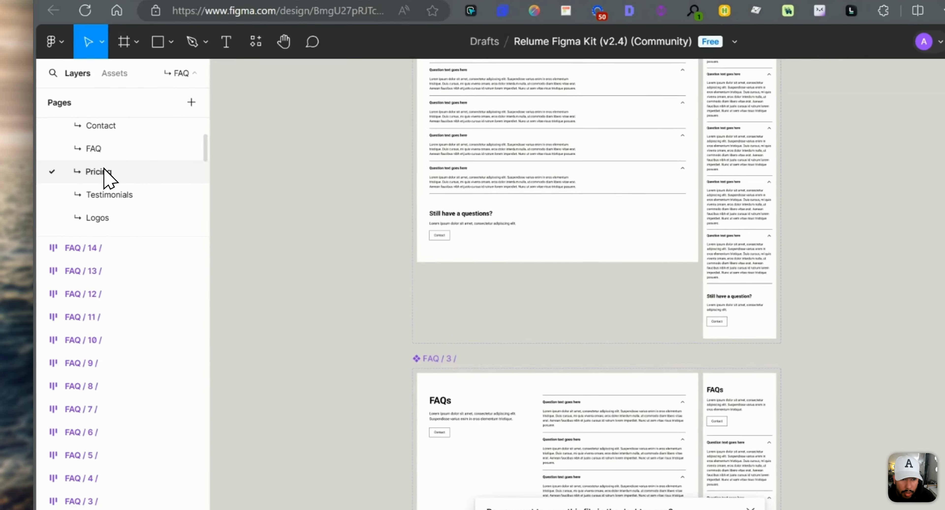
Open the kit's Pricing page and look through the pricing layouts and the list of other component pages
{"action": "left_click", "coordinate": [87, 169]}
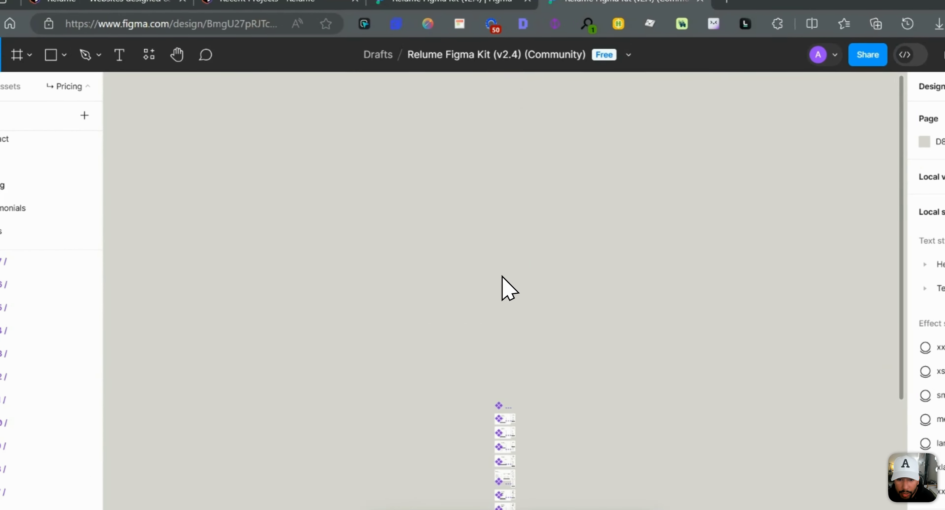
{"action": "scroll", "coordinate": [498, 308], "scroll_direction": "down", "scroll_amount": 8}
{"action": "scroll", "coordinate": [512, 310], "scroll_direction": "up", "scroll_amount": 6}
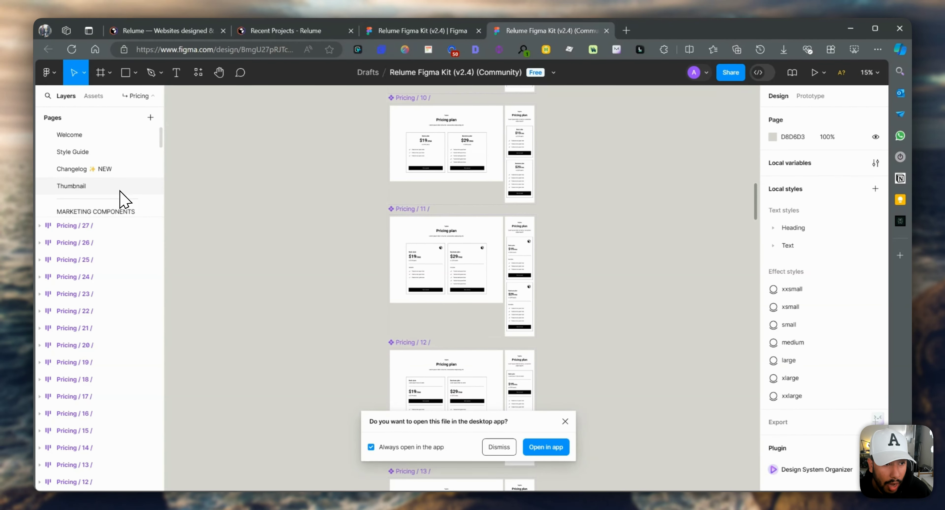
{"action": "scroll", "coordinate": [125, 198], "scroll_direction": "down", "scroll_amount": 2}
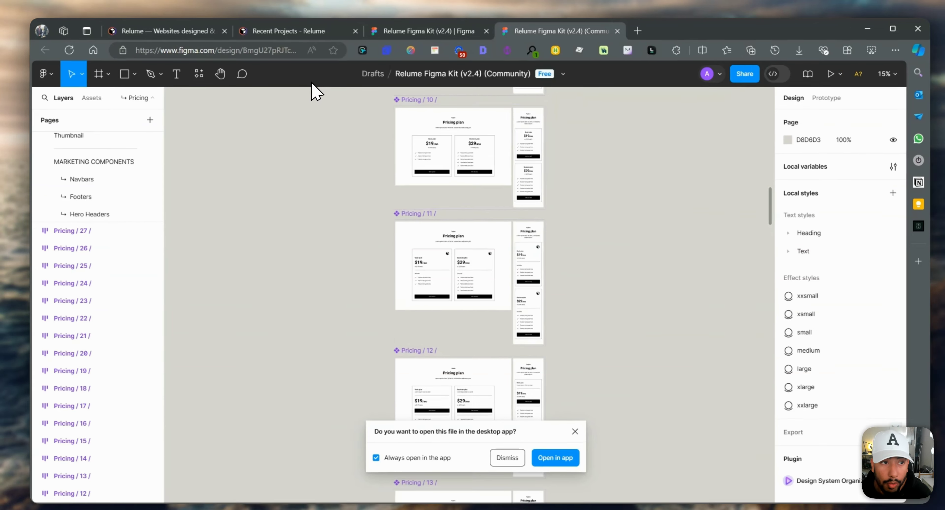
Open the Relume website's pricing page, compare the features of the Free, Starter and Pro plans, and return to the homepage
{"action": "left_click", "coordinate": [161, 30]}
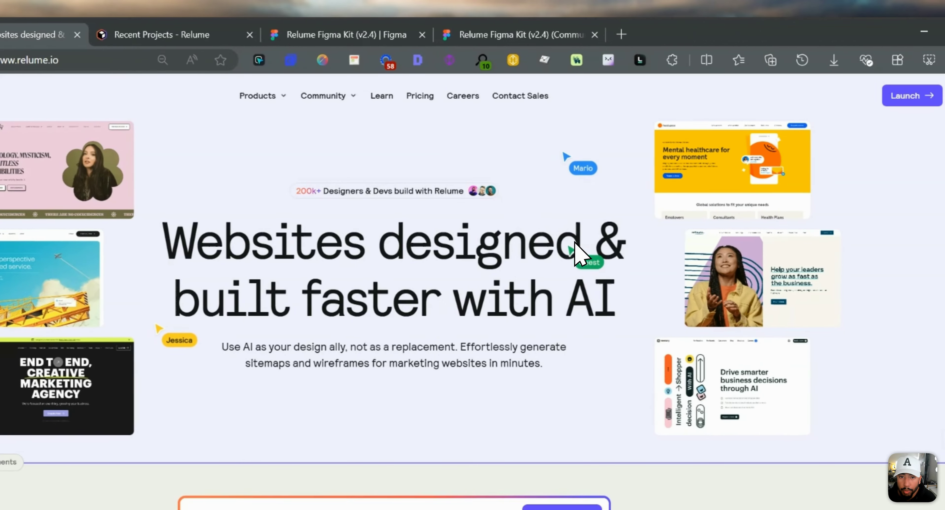
{"action": "left_click", "coordinate": [421, 96]}
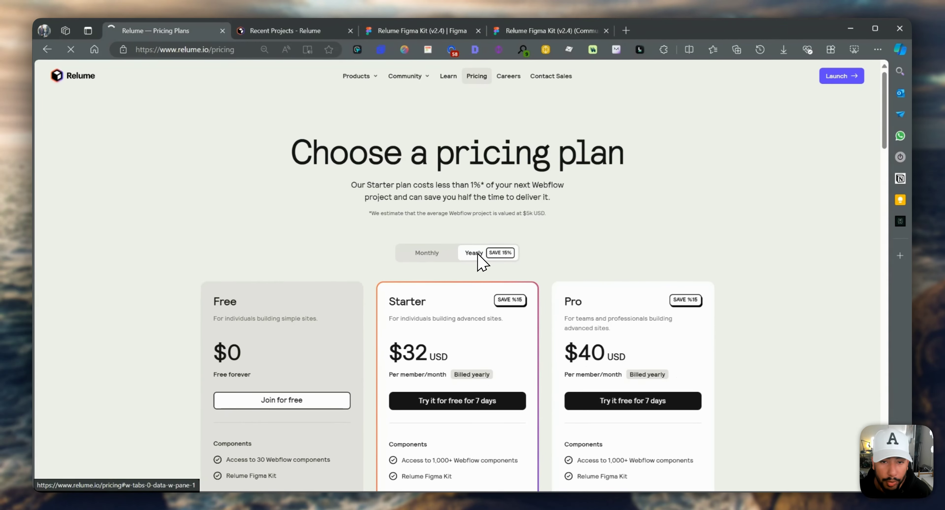
{"action": "scroll", "coordinate": [499, 369], "scroll_direction": "down", "scroll_amount": 5}
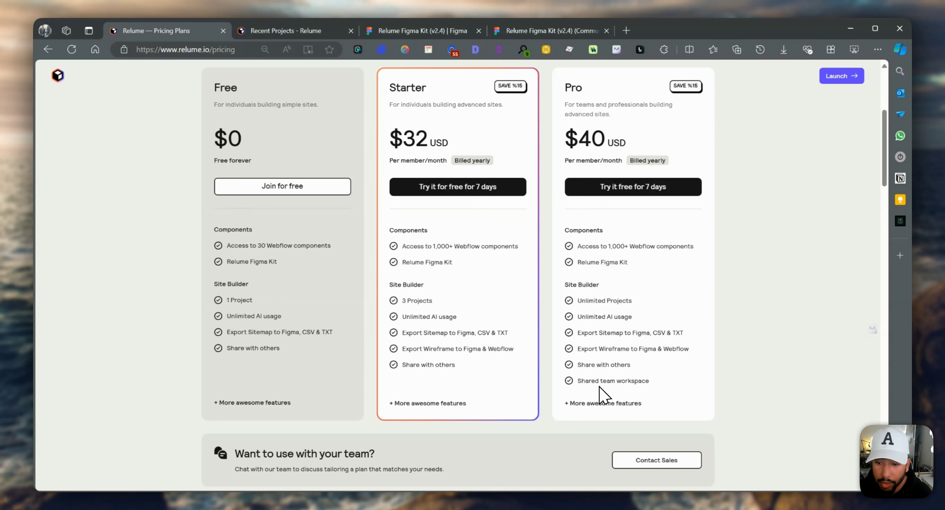
{"action": "key", "text": "alt+Left"}
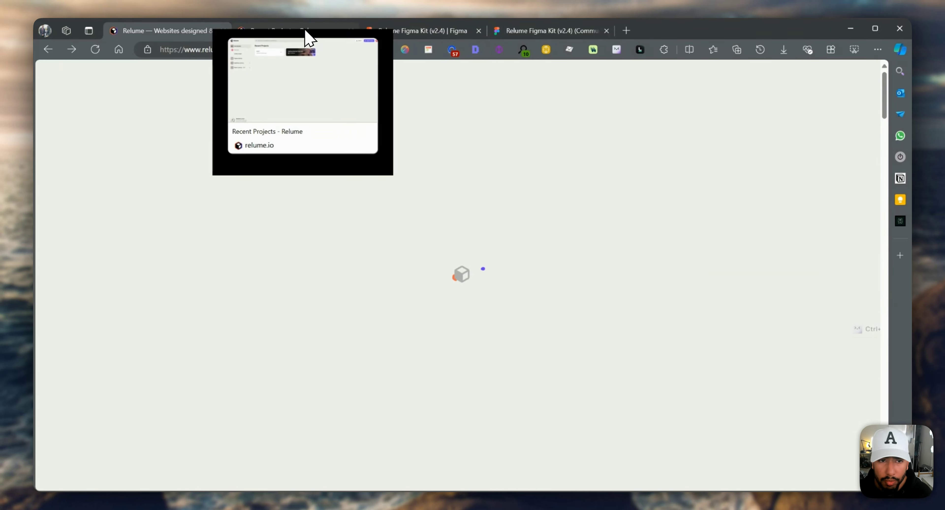
Create a new project from the Relume dashboard and set its sitemap's number of pages to 10-15
{"action": "left_click", "coordinate": [305, 30]}
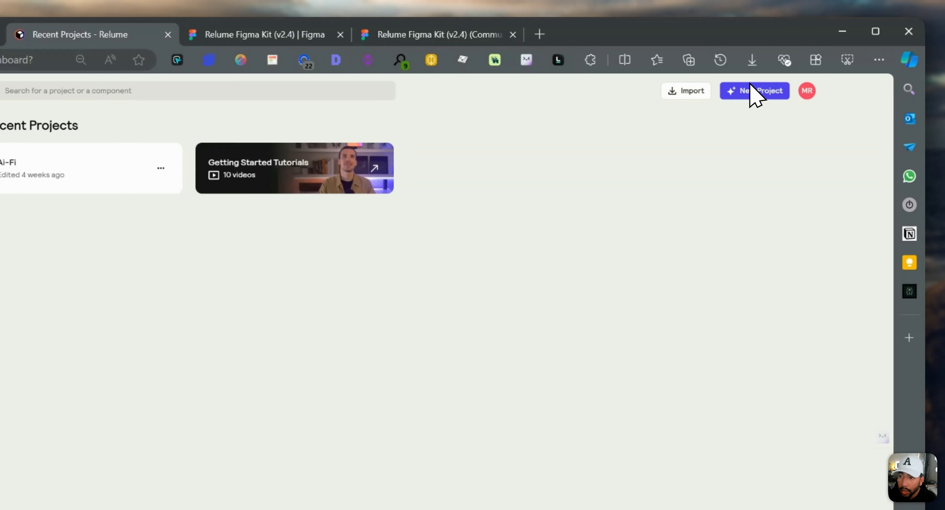
{"action": "left_click", "coordinate": [752, 92]}
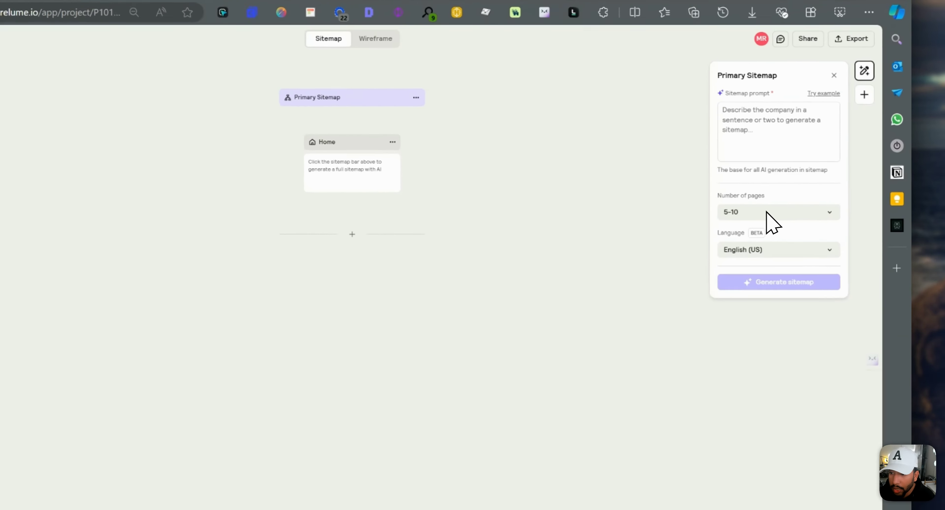
{"action": "left_click", "coordinate": [802, 210]}
{"action": "left_click", "coordinate": [741, 273]}
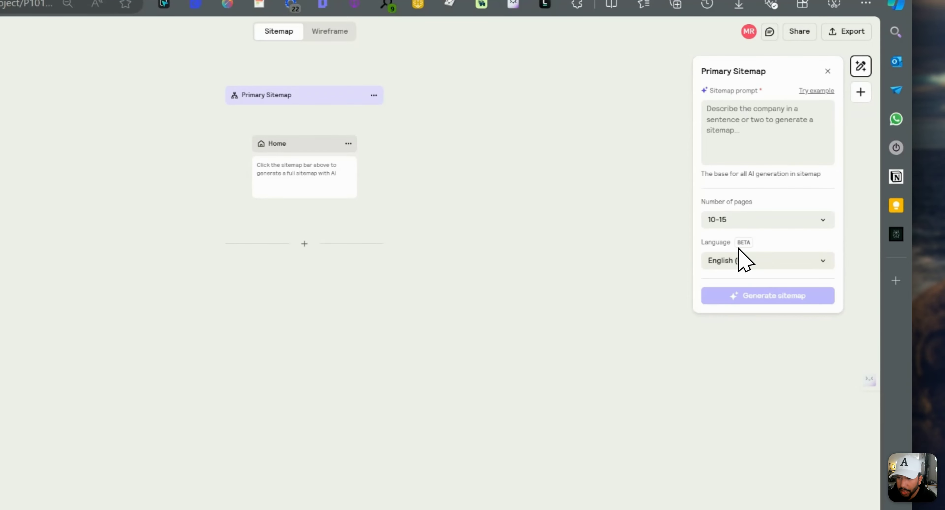
Generate the sitemap from the prompt "can you build a website for a garbage removal company"
{"action": "left_click", "coordinate": [734, 135]}
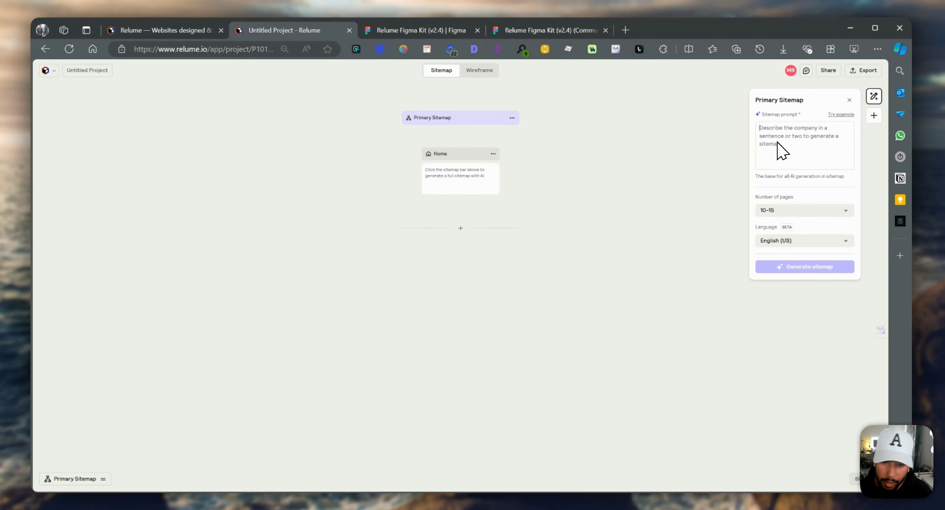
{"action": "type", "text": "can"}
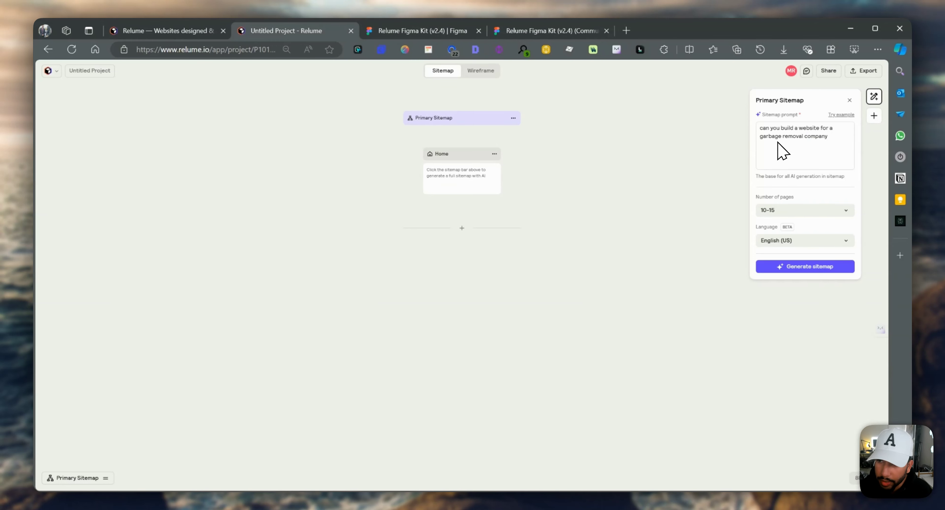
{"action": "left_click", "coordinate": [805, 267]}
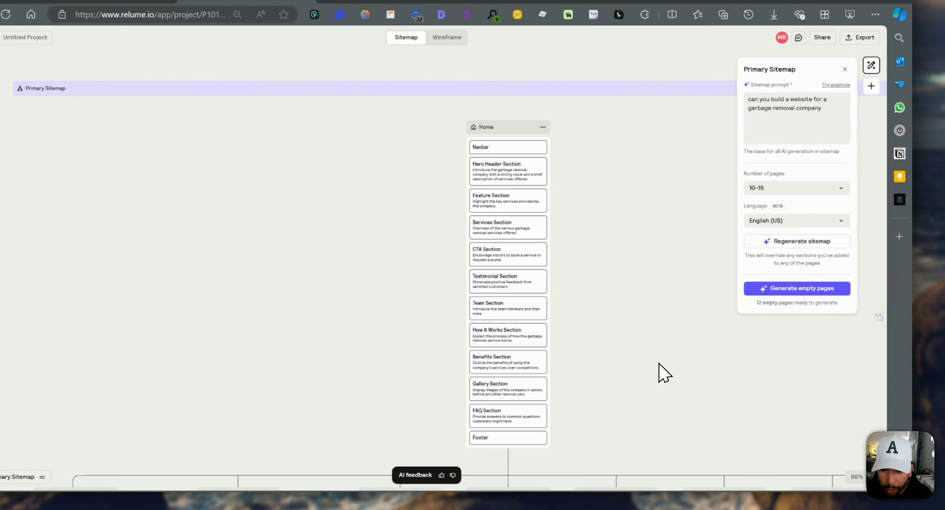
{"action": "left_click", "coordinate": [657, 361]}
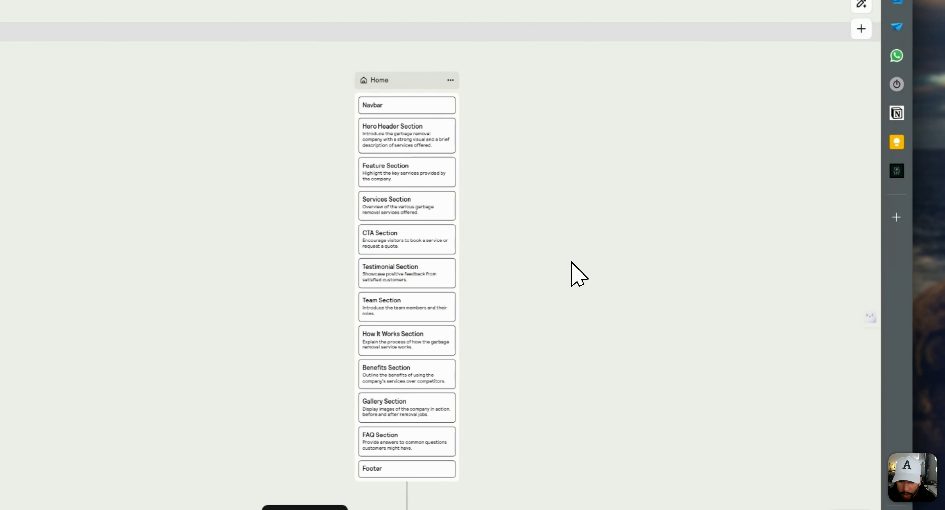
{"action": "right_click", "coordinate": [458, 323]}
{"action": "left_click", "coordinate": [350, 307]}
Generate section content for the About Us, Services, Pricing and Blog pages of the sitemap
{"action": "scroll", "coordinate": [332, 367], "scroll_direction": "down", "scroll_amount": 5}
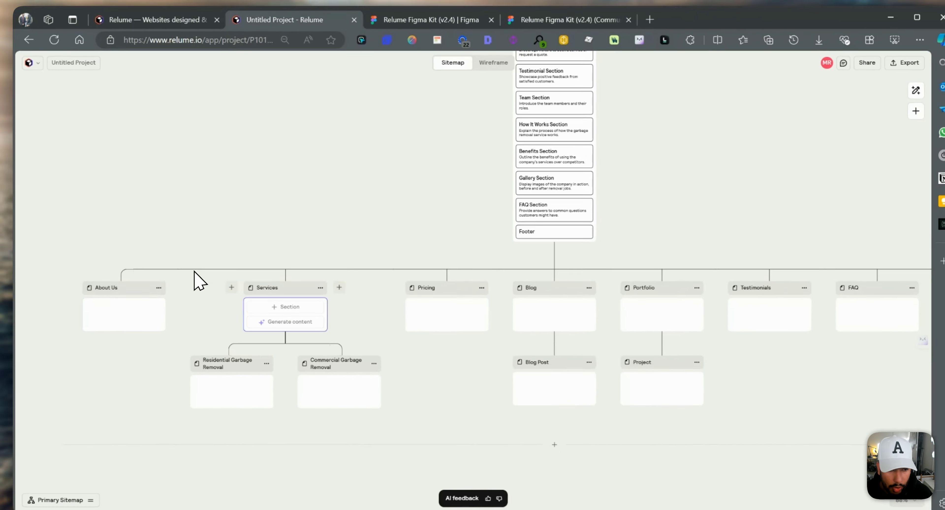
{"action": "scroll", "coordinate": [514, 253], "scroll_direction": "up", "scroll_amount": 5}
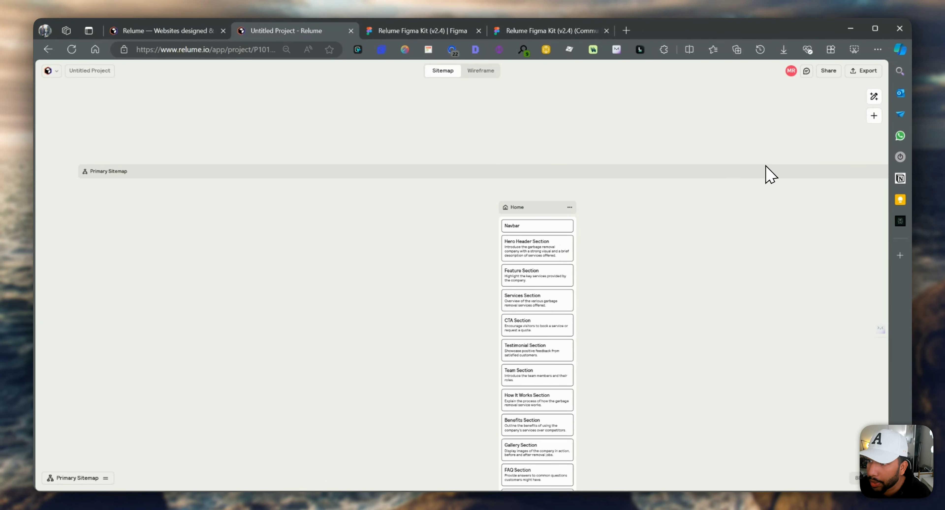
{"action": "scroll", "coordinate": [686, 220], "scroll_direction": "down", "scroll_amount": 5}
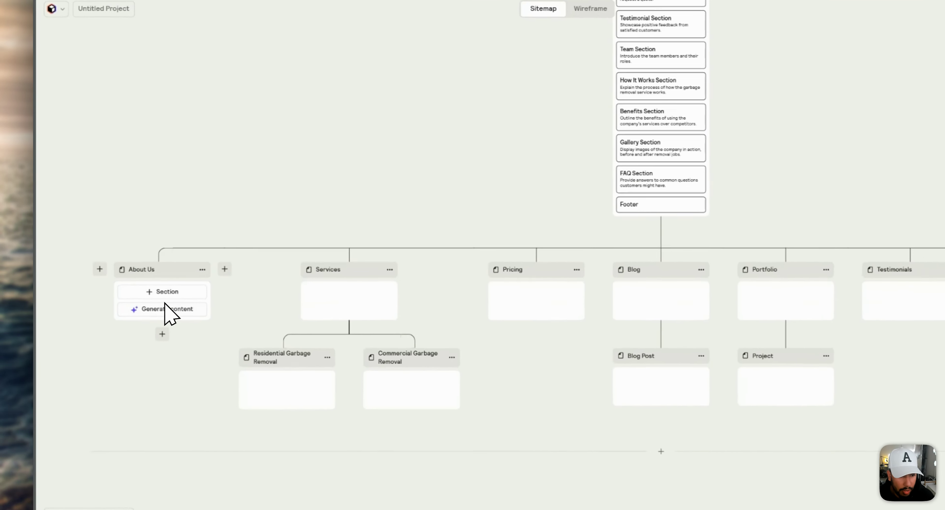
{"action": "left_click", "coordinate": [141, 311]}
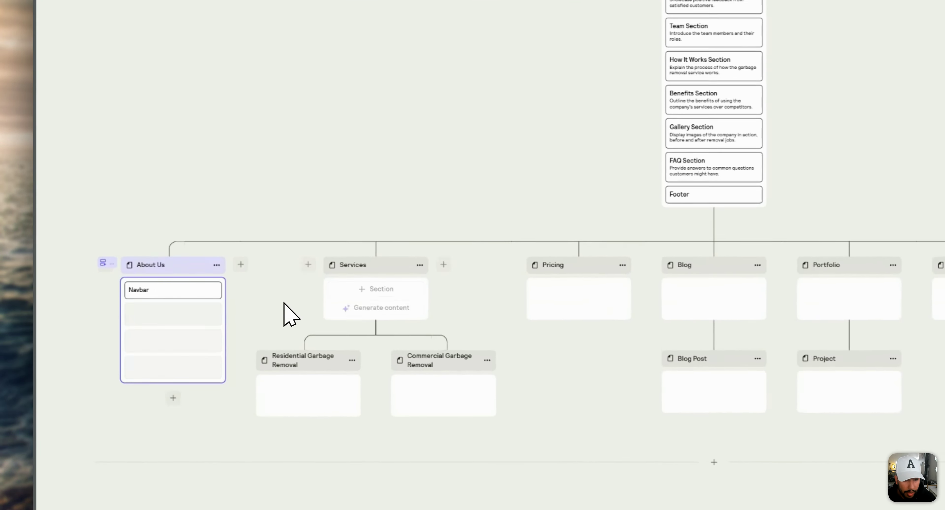
{"action": "left_click", "coordinate": [284, 312]}
{"action": "mouse_move", "coordinate": [436, 314]}
{"action": "left_click", "coordinate": [570, 288]}
{"action": "left_click", "coordinate": [717, 289]}
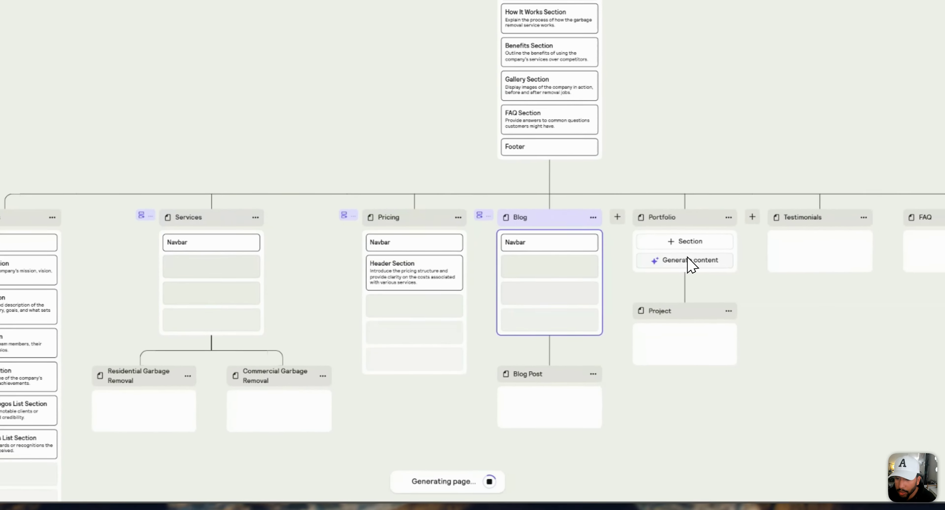
Generate section content for the Portfolio, Testimonials, FAQ and Contact Us pages
{"action": "left_click", "coordinate": [847, 289]}
{"action": "left_click", "coordinate": [816, 259]}
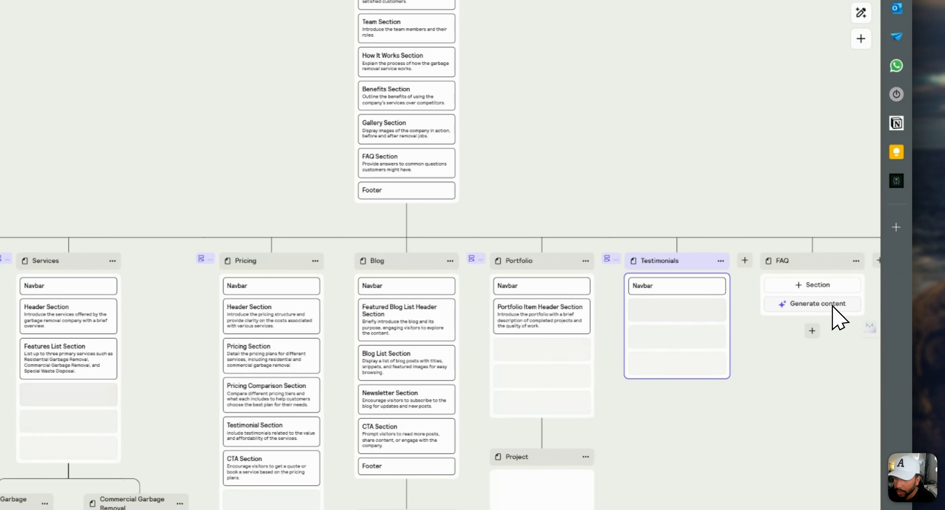
{"action": "left_click", "coordinate": [832, 305]}
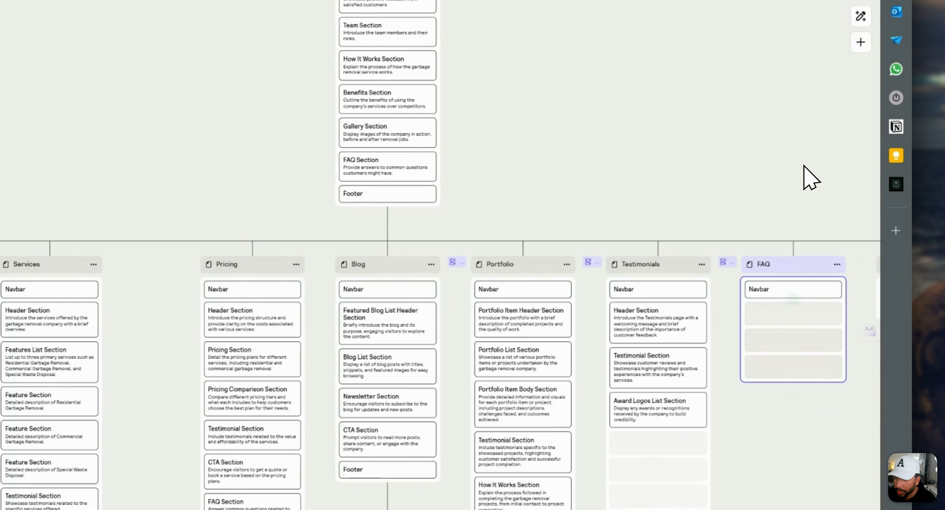
{"action": "scroll", "coordinate": [697, 367], "scroll_direction": "right", "scroll_amount": 10}
{"action": "left_click", "coordinate": [572, 301]}
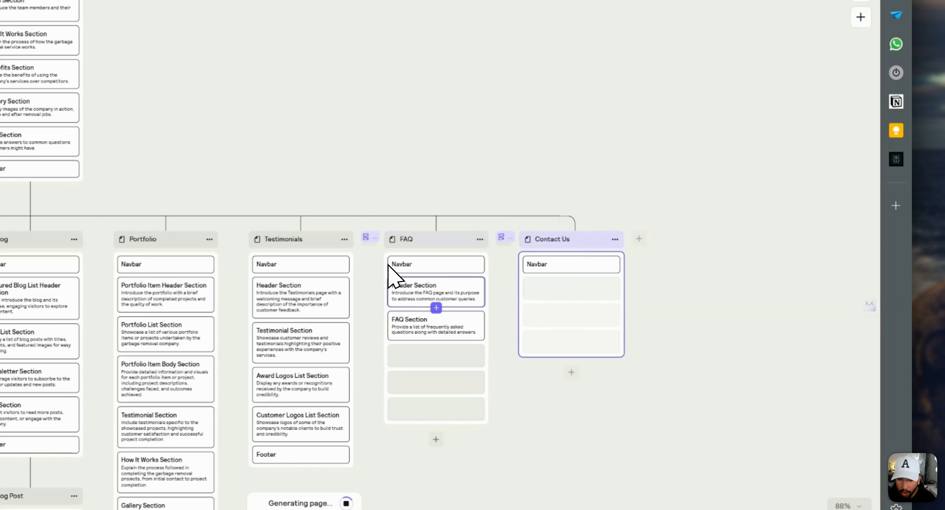
Generate section content for the Project, Blog Post, Commercial Garbage Removal and Residential Garbage Removal subpages
{"action": "scroll", "coordinate": [367, 289], "scroll_direction": "down", "scroll_amount": 8}
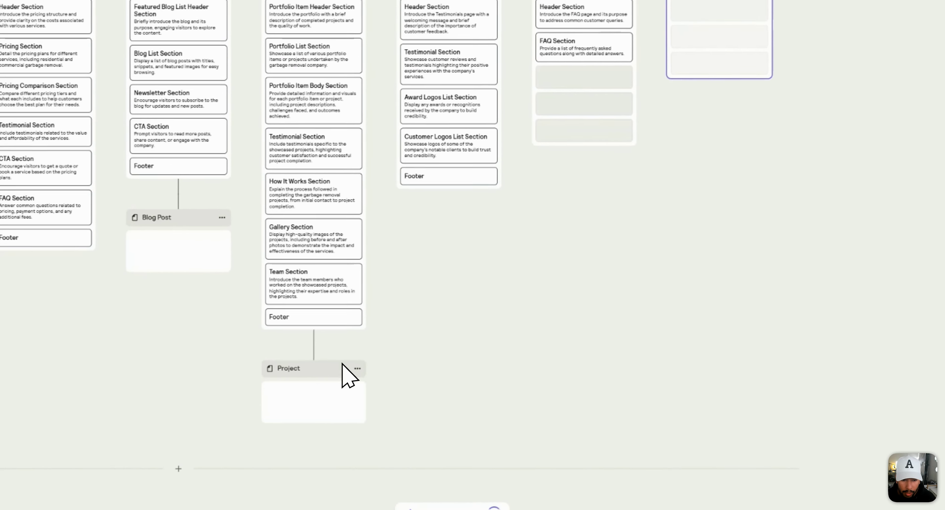
{"action": "left_click", "coordinate": [319, 414]}
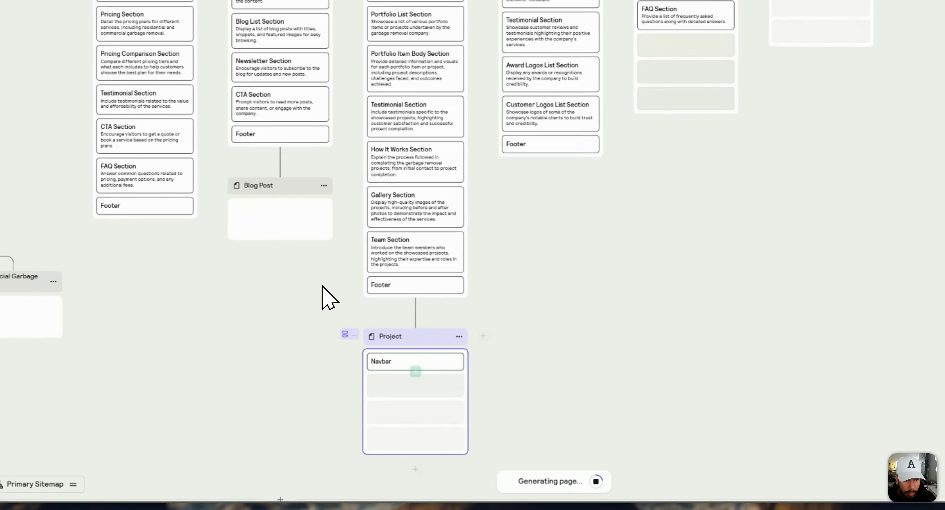
{"action": "left_click", "coordinate": [317, 222]}
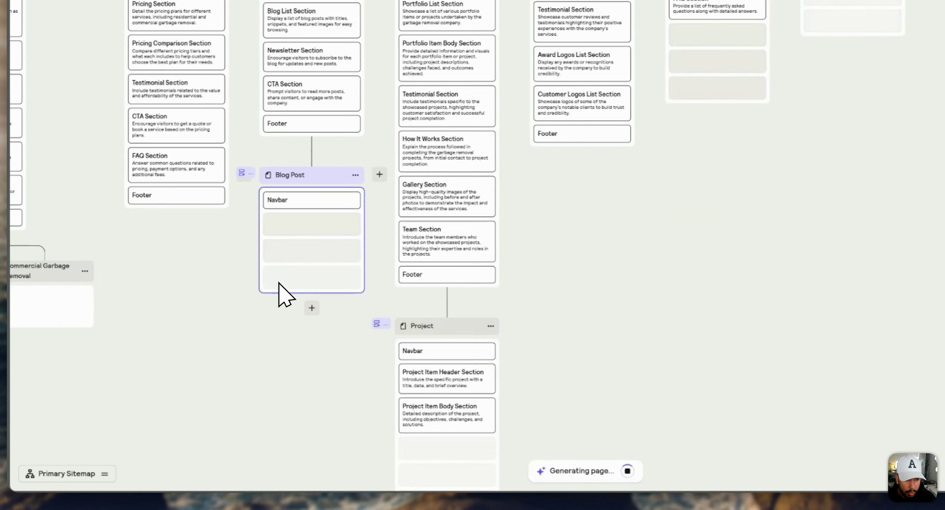
{"action": "scroll", "coordinate": [319, 312], "scroll_direction": "left", "scroll_amount": 10}
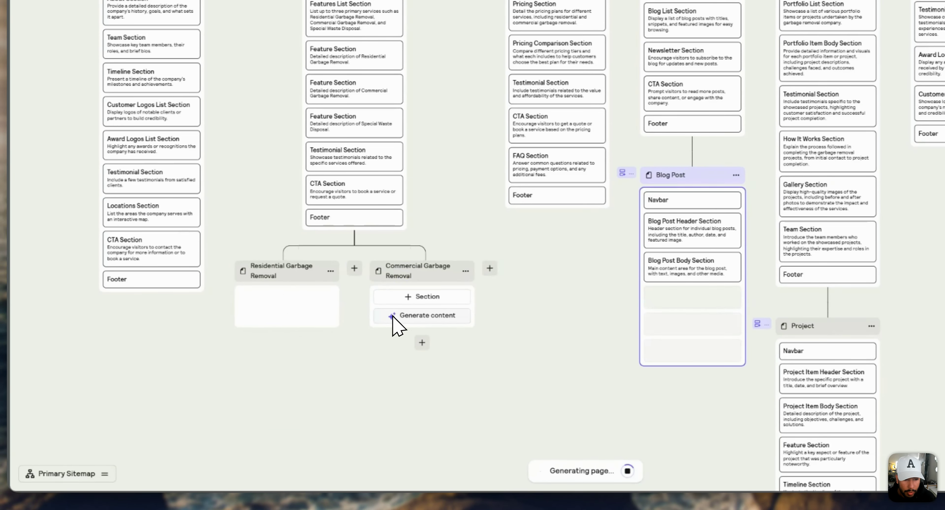
{"action": "left_click", "coordinate": [393, 318]}
{"action": "left_click", "coordinate": [275, 317]}
Review the generated sections of every page across the sitemap, from Home down to the garbage removal subpages
{"action": "scroll", "coordinate": [561, 330], "scroll_direction": "up", "scroll_amount": 8}
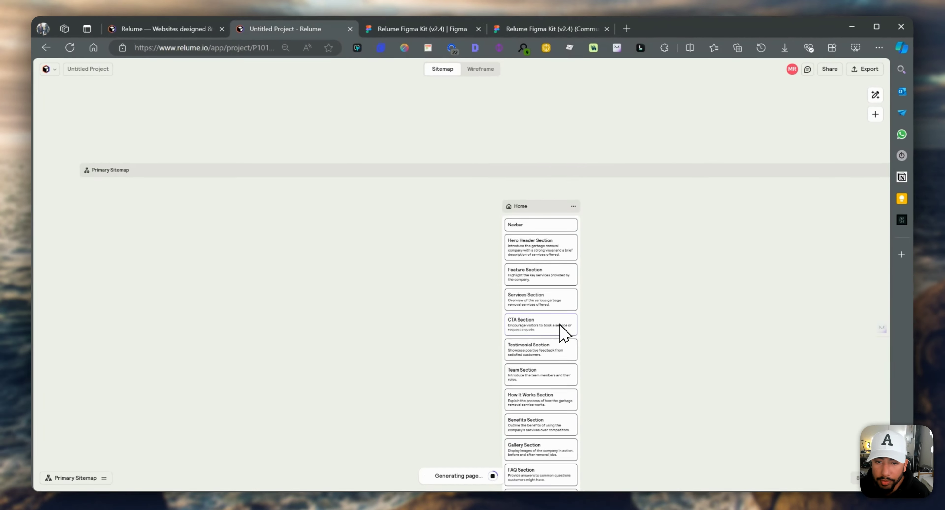
{"action": "scroll", "coordinate": [563, 293], "scroll_direction": "up", "scroll_amount": 6}
{"action": "scroll", "coordinate": [553, 253], "scroll_direction": "down", "scroll_amount": 9}
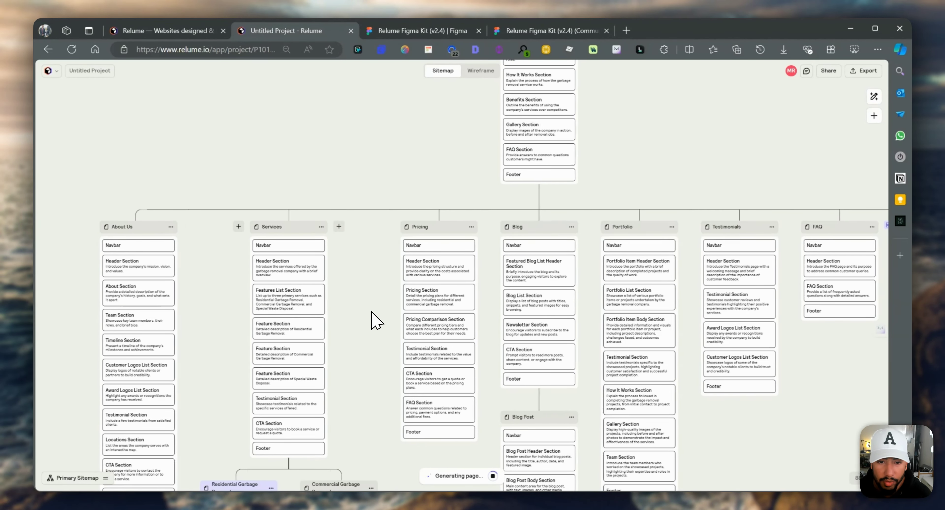
{"action": "scroll", "coordinate": [371, 318], "scroll_direction": "right", "scroll_amount": 4}
{"action": "scroll", "coordinate": [374, 316], "scroll_direction": "right", "scroll_amount": 5}
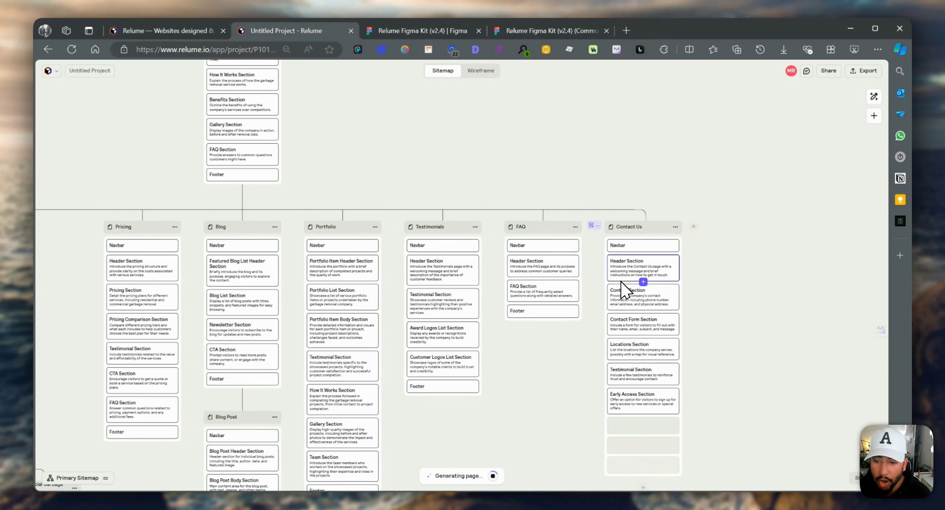
{"action": "scroll", "coordinate": [586, 293], "scroll_direction": "down", "scroll_amount": 8}
{"action": "scroll", "coordinate": [444, 307], "scroll_direction": "left", "scroll_amount": 2}
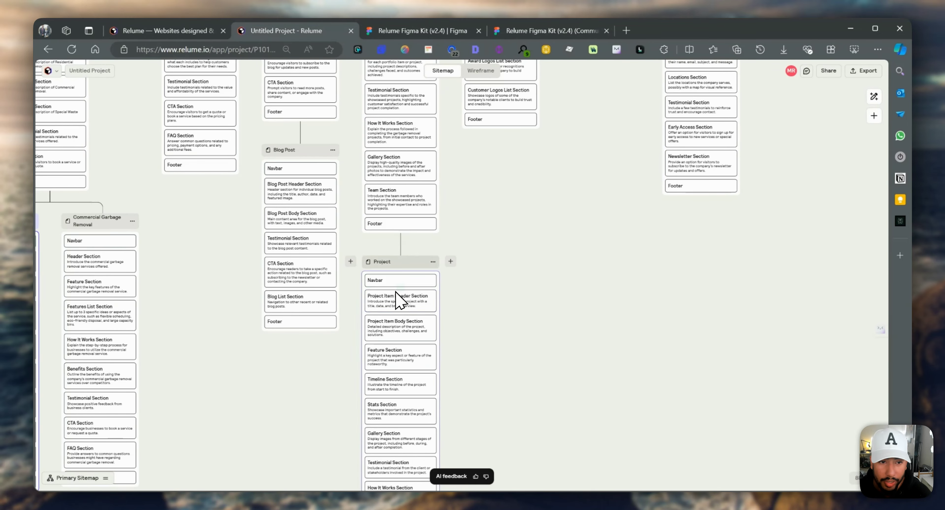
{"action": "scroll", "coordinate": [326, 305], "scroll_direction": "left", "scroll_amount": 5}
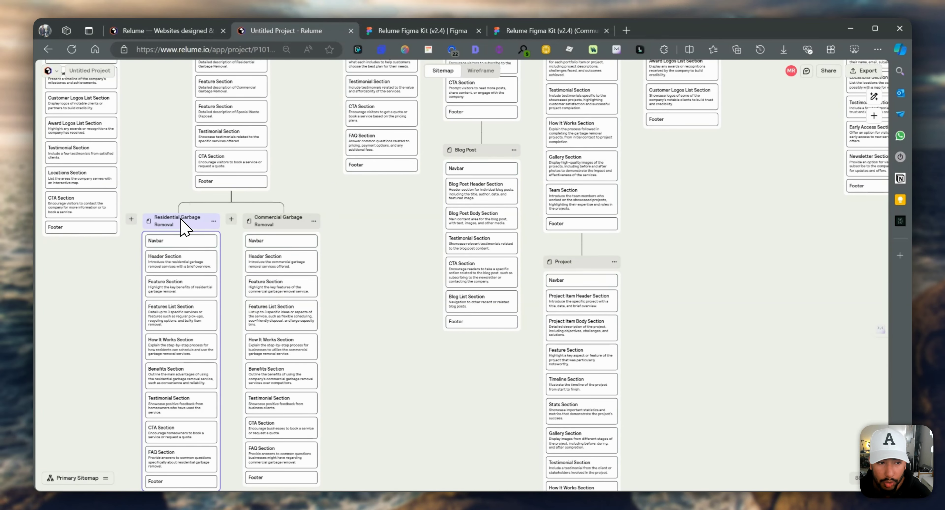
{"action": "scroll", "coordinate": [211, 330], "scroll_direction": "down", "scroll_amount": 6}
{"action": "scroll", "coordinate": [422, 280], "scroll_direction": "up", "scroll_amount": 6}
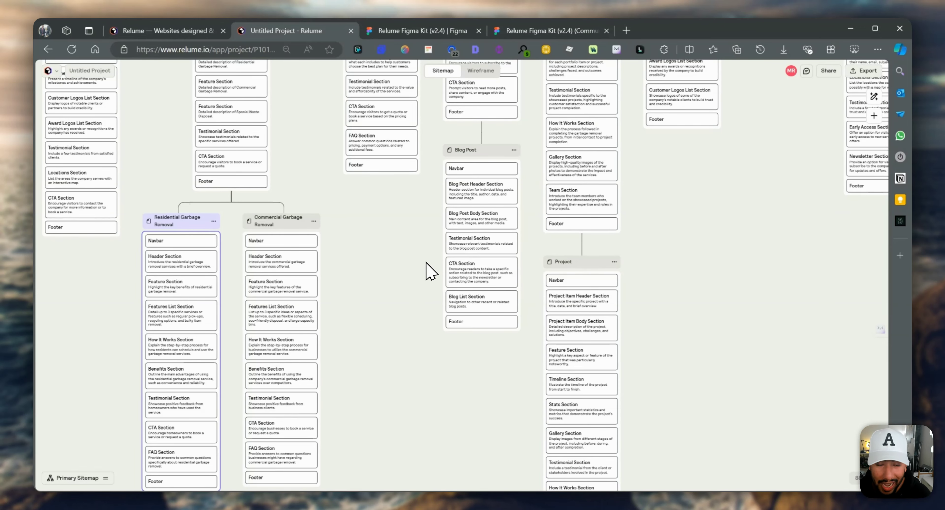
Switch the project from the sitemap to its wireframe view to produce the page wireframes
{"action": "scroll", "coordinate": [427, 264], "scroll_direction": "up", "scroll_amount": 9}
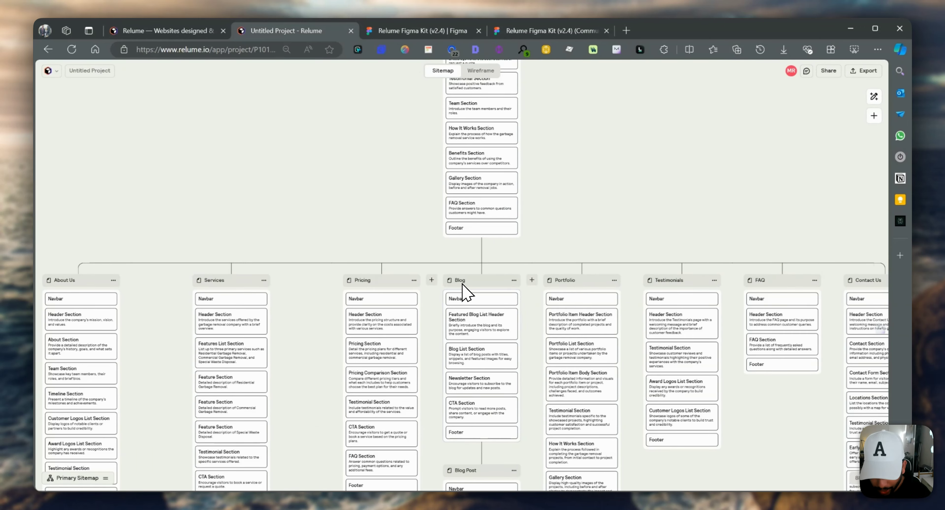
{"action": "scroll", "coordinate": [480, 261], "scroll_direction": "up", "scroll_amount": 3}
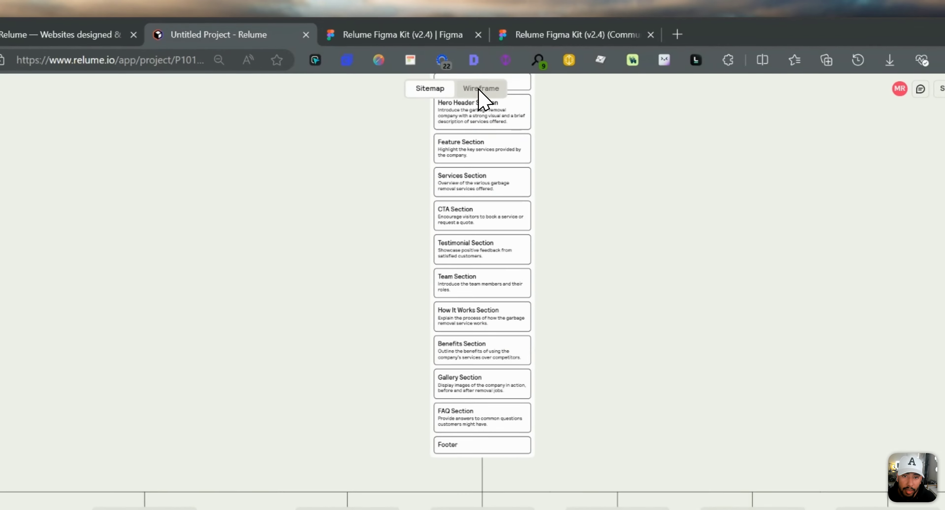
{"action": "left_click", "coordinate": [480, 71]}
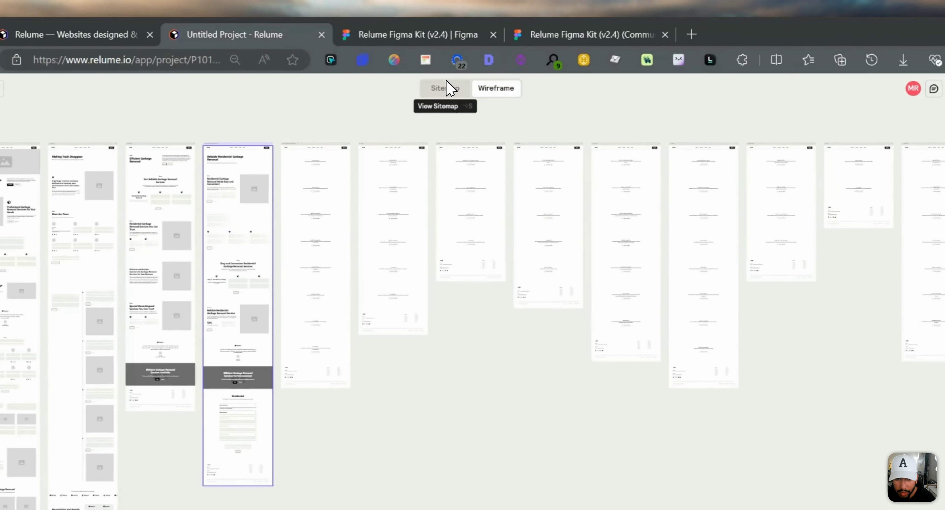
Replace the hero header section of the Home page wireframe with the Header 30 component
{"action": "left_click", "coordinate": [446, 82]}
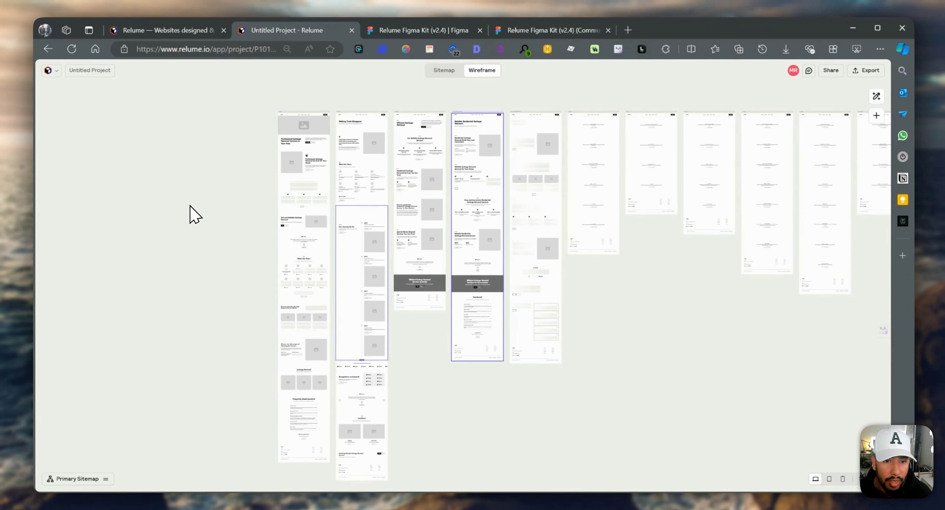
{"action": "scroll", "coordinate": [290, 176], "scroll_direction": "up", "scroll_amount": 5}
{"action": "scroll", "coordinate": [293, 129], "scroll_direction": "up", "scroll_amount": 3}
{"action": "scroll", "coordinate": [297, 147], "scroll_direction": "up", "scroll_amount": 4}
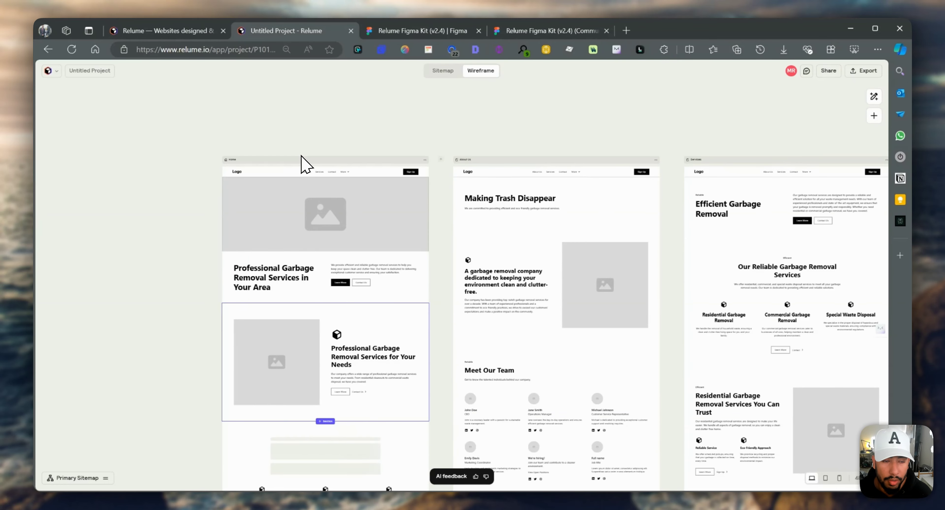
{"action": "scroll", "coordinate": [341, 244], "scroll_direction": "up", "scroll_amount": 5}
{"action": "scroll", "coordinate": [341, 261], "scroll_direction": "down", "scroll_amount": 2}
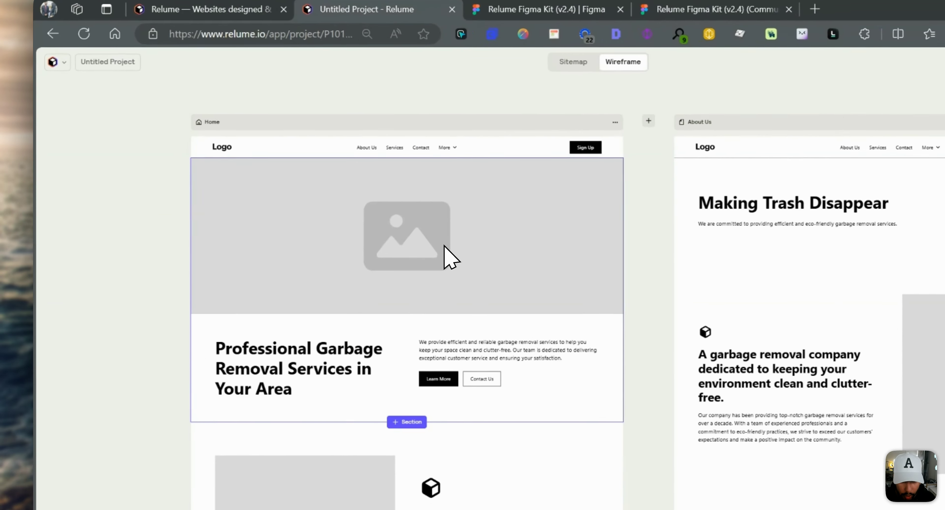
{"action": "right_click", "coordinate": [340, 214]}
{"action": "mouse_move", "coordinate": [369, 230]}
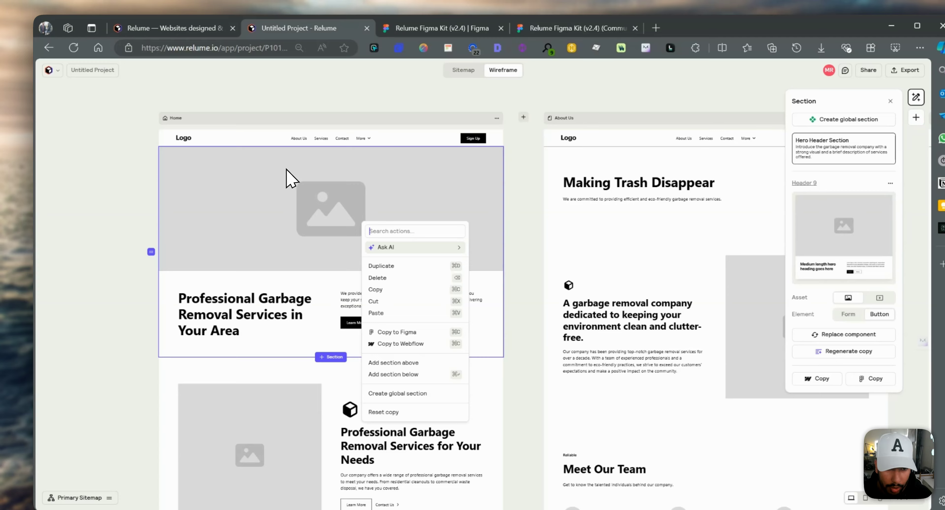
{"action": "left_click", "coordinate": [265, 160]}
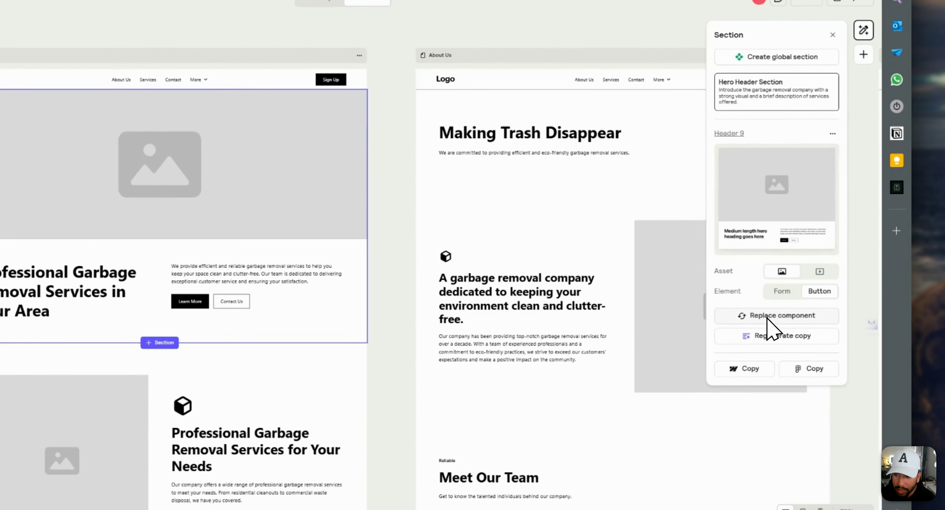
{"action": "left_click", "coordinate": [799, 323]}
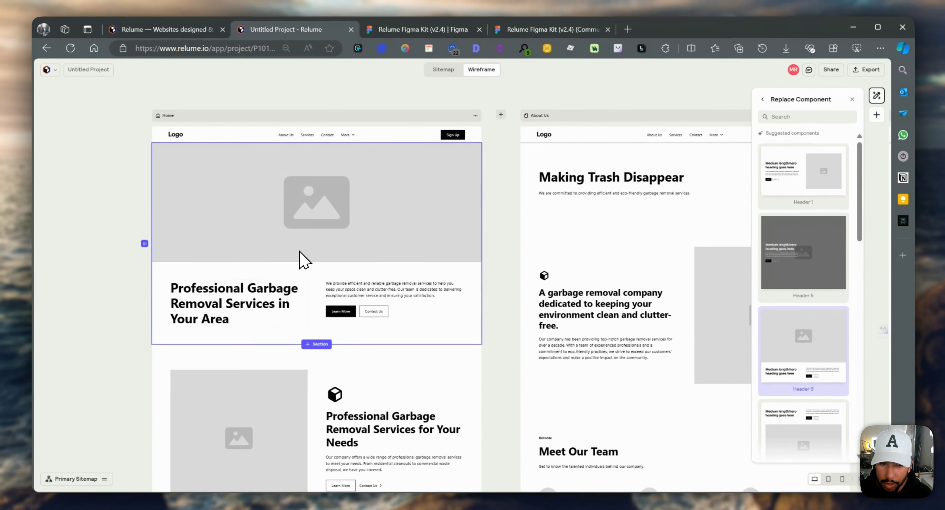
{"action": "scroll", "coordinate": [816, 338], "scroll_direction": "down", "scroll_amount": 1}
{"action": "scroll", "coordinate": [816, 348], "scroll_direction": "down", "scroll_amount": 4}
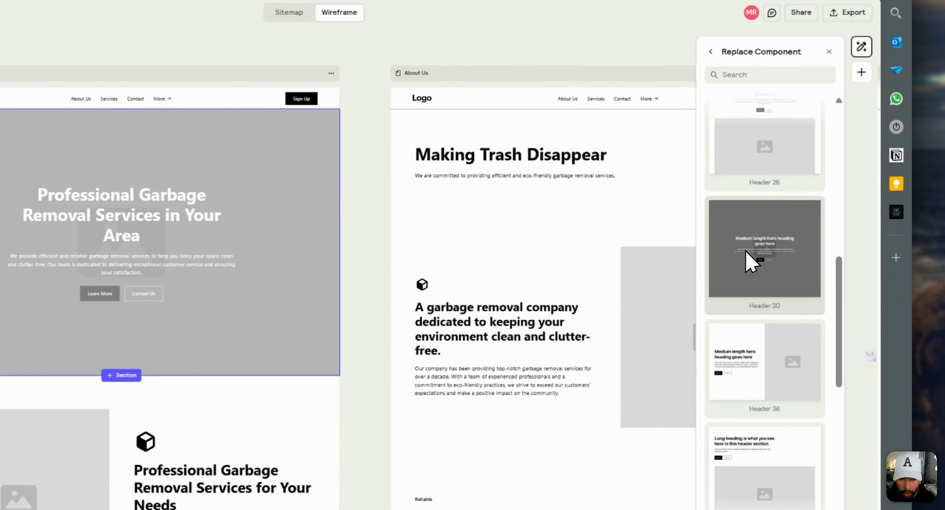
{"action": "left_click", "coordinate": [793, 257]}
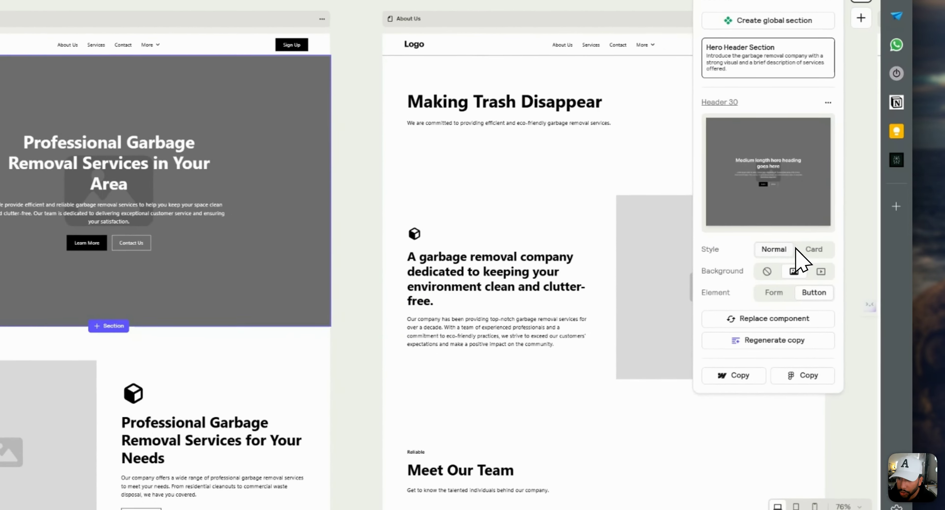
Configure the Home hero header with the Normal style, a video background and a Form element
{"action": "left_click", "coordinate": [813, 249]}
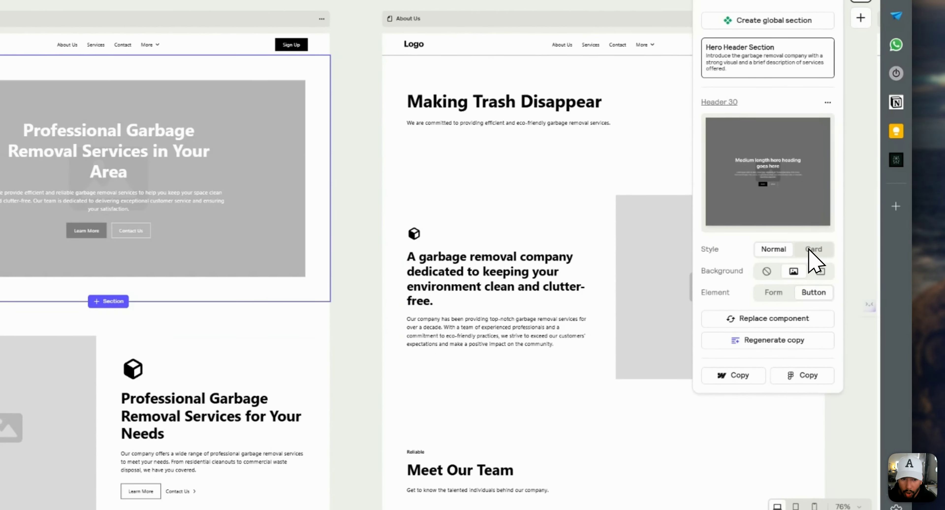
{"action": "left_click", "coordinate": [773, 249]}
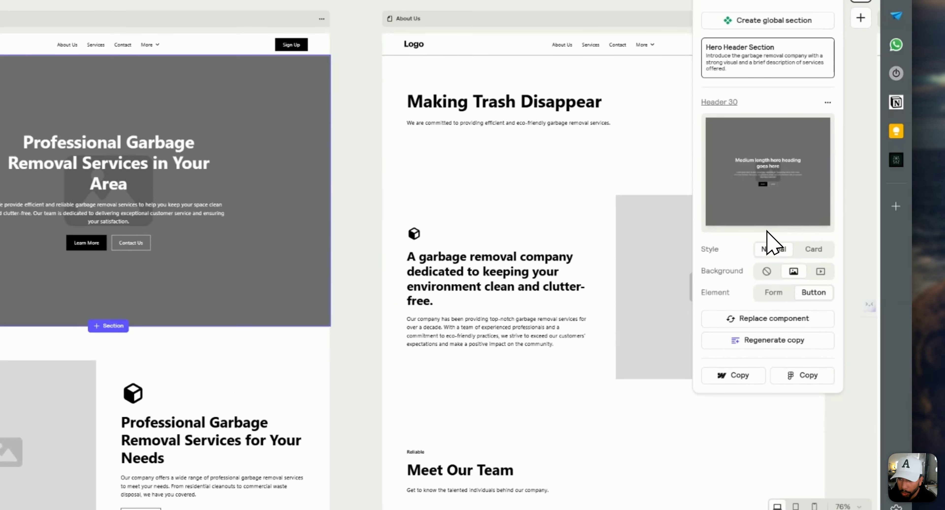
{"action": "left_click", "coordinate": [821, 273]}
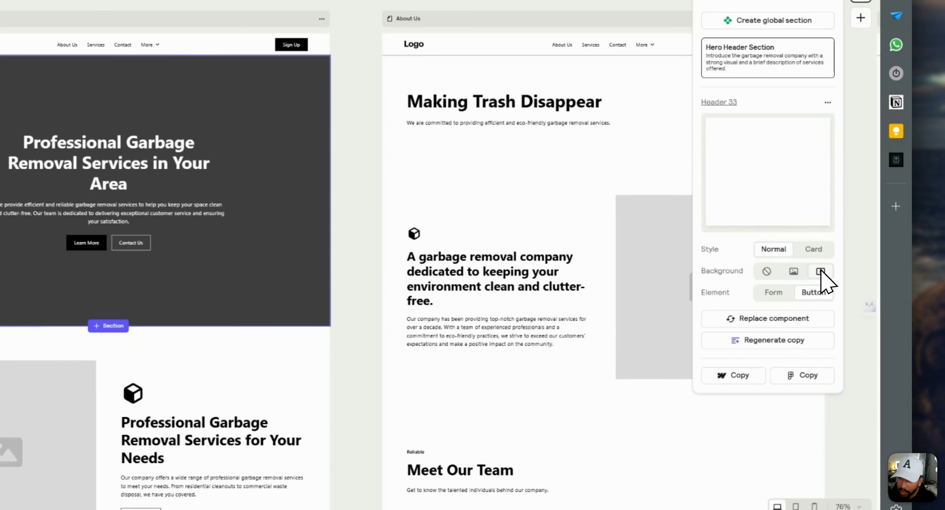
{"action": "left_click", "coordinate": [773, 292]}
{"action": "left_click", "coordinate": [813, 293]}
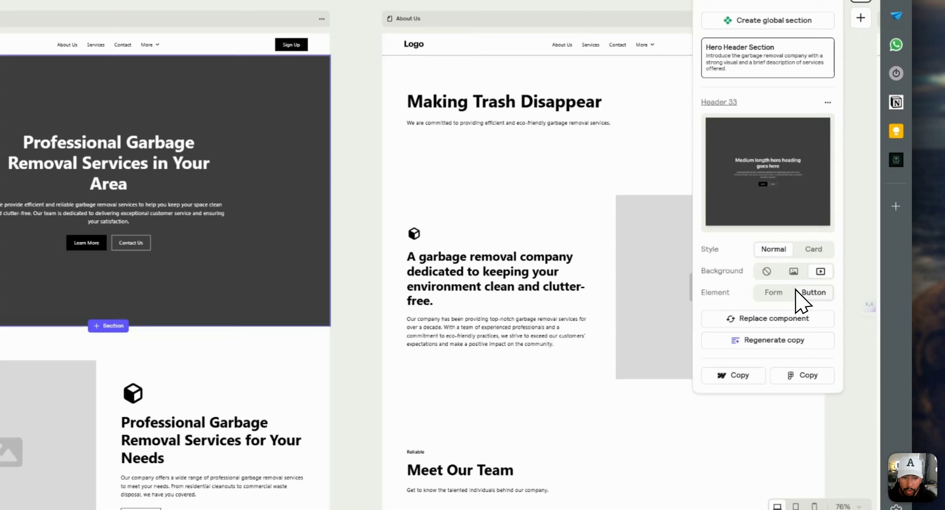
{"action": "left_click", "coordinate": [774, 293]}
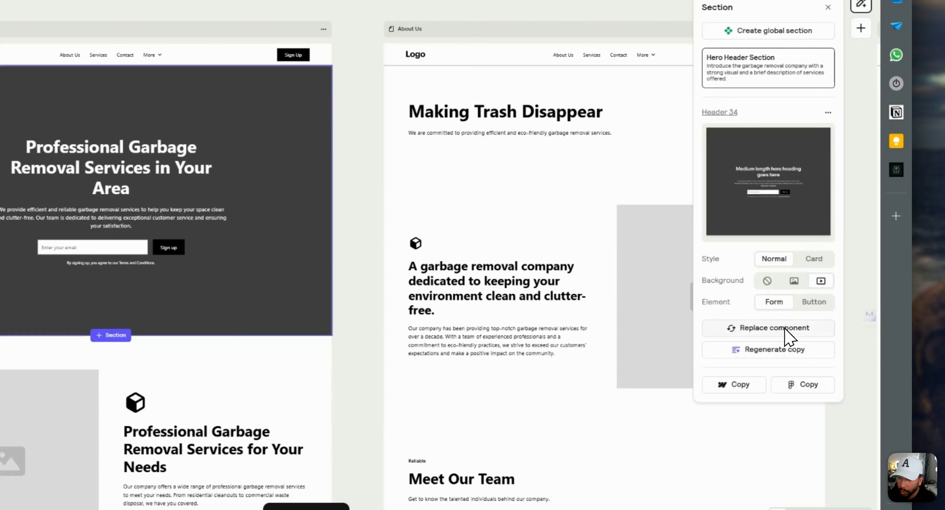
Replace the Home hero header with the Header 76 component from the suggested components
{"action": "left_click", "coordinate": [807, 338]}
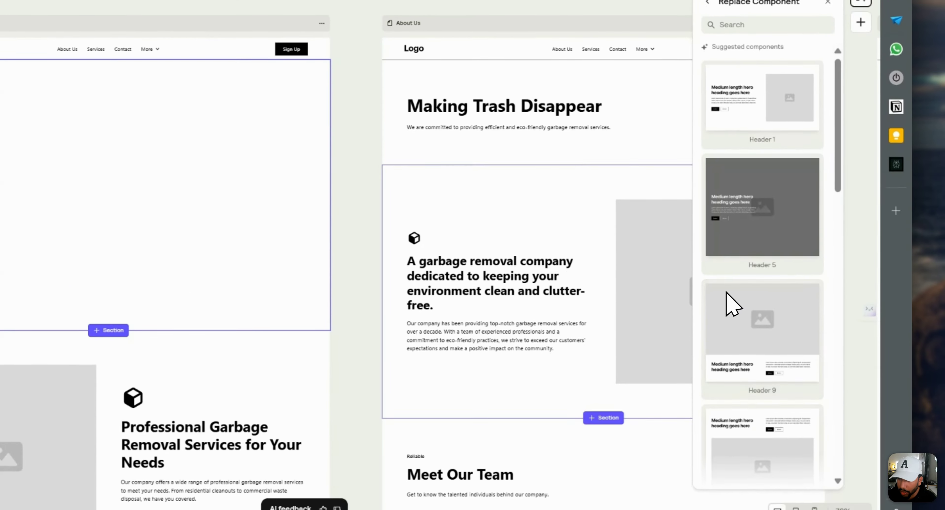
{"action": "scroll", "coordinate": [733, 304], "scroll_direction": "down", "scroll_amount": 10}
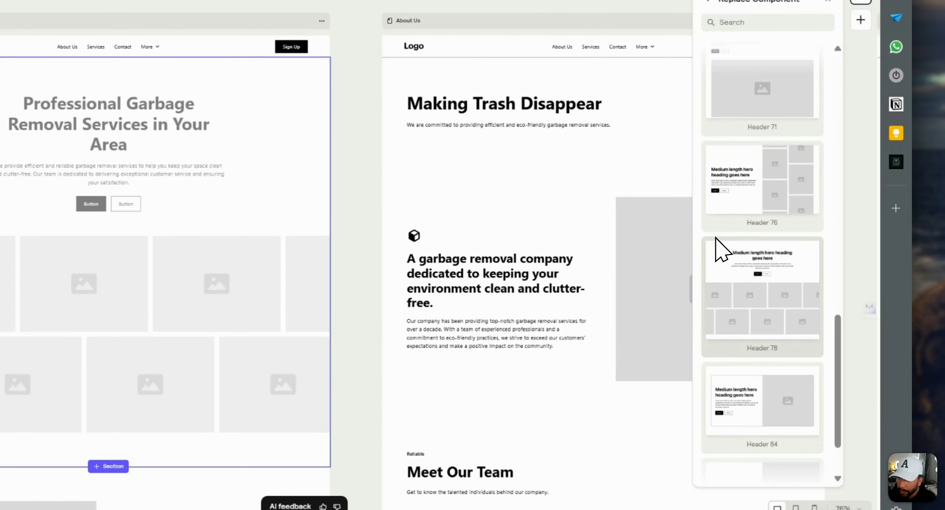
{"action": "left_click", "coordinate": [776, 170]}
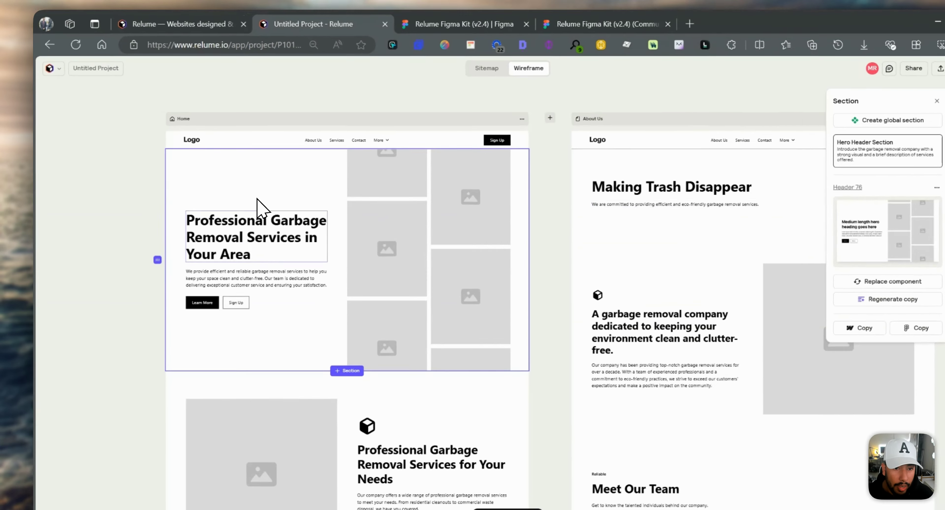
Browse the suggested AI replacement components for the Home page's hero header section
{"action": "right_click", "coordinate": [299, 166]}
{"action": "mouse_move", "coordinate": [348, 194]}
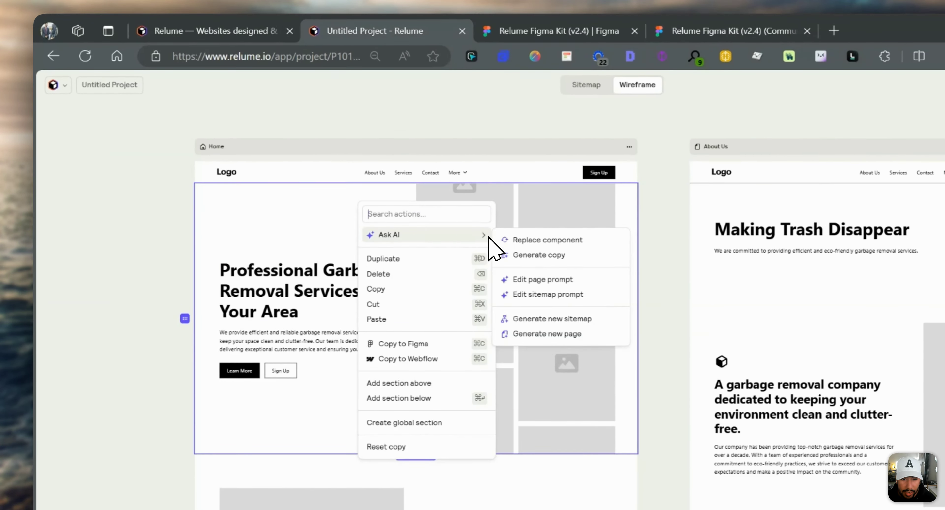
{"action": "left_click", "coordinate": [547, 240]}
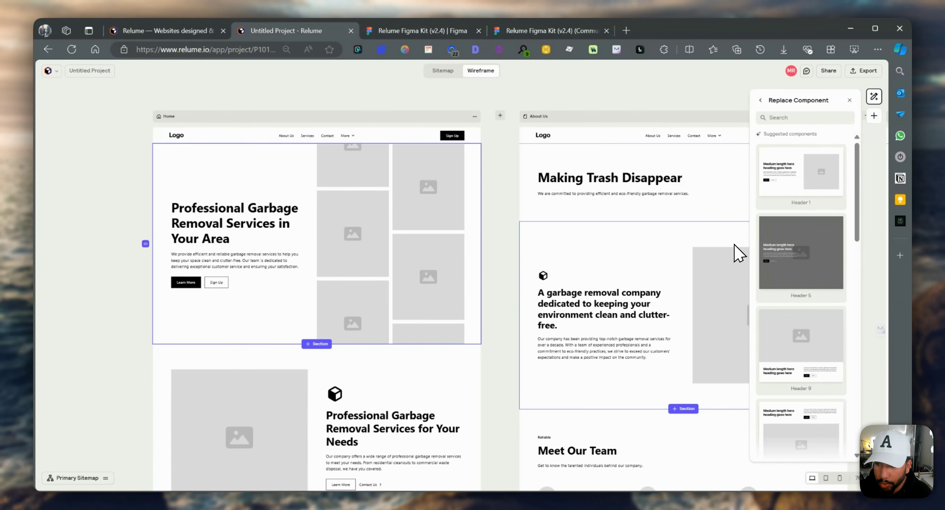
{"action": "scroll", "coordinate": [793, 306], "scroll_direction": "down", "scroll_amount": 5}
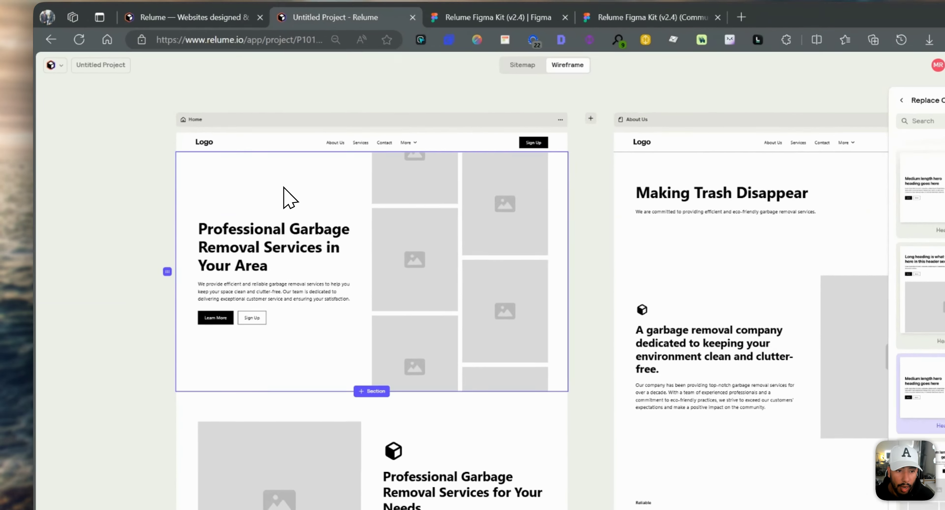
Regenerate the Home page with the page prompt "i want you to specifically discuss our USPs and why we are the best garbage disposal company"
{"action": "right_click", "coordinate": [285, 188]}
{"action": "mouse_move", "coordinate": [348, 223]}
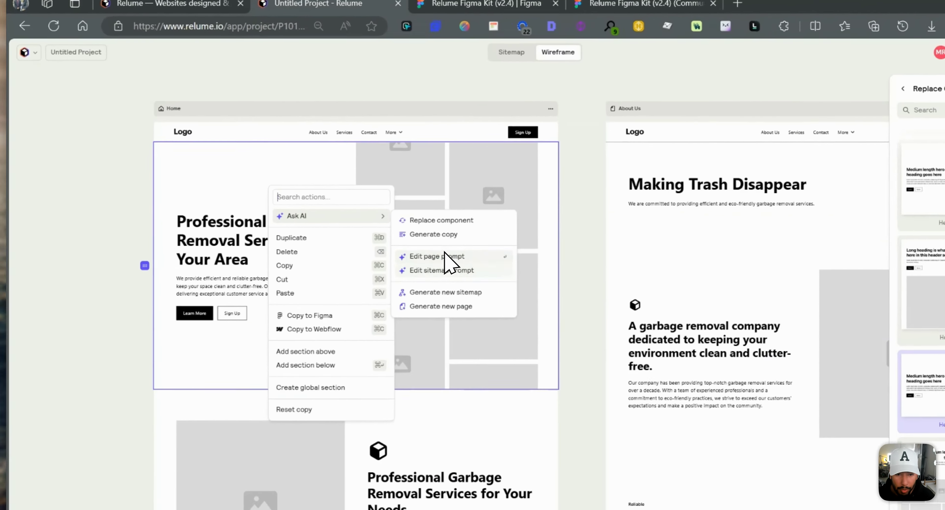
{"action": "left_click", "coordinate": [449, 258]}
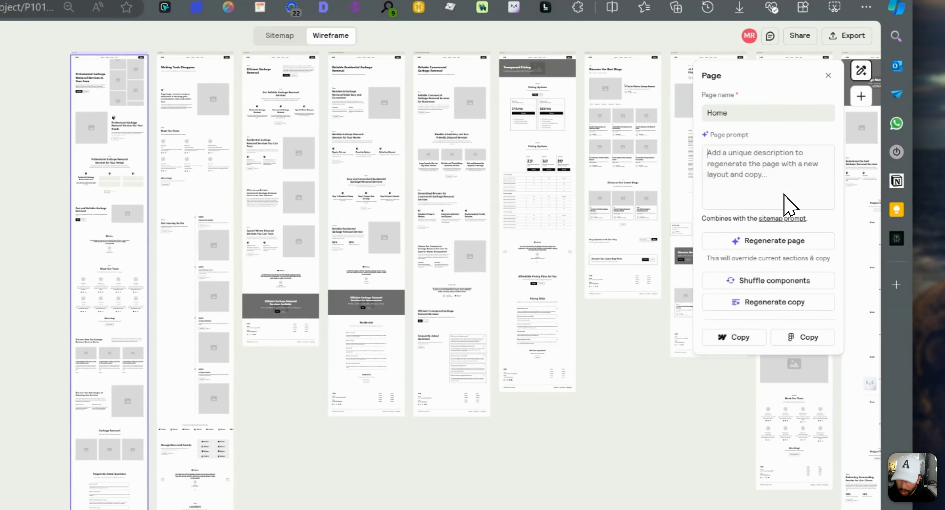
{"action": "type", "text": "i want you to specifica"}
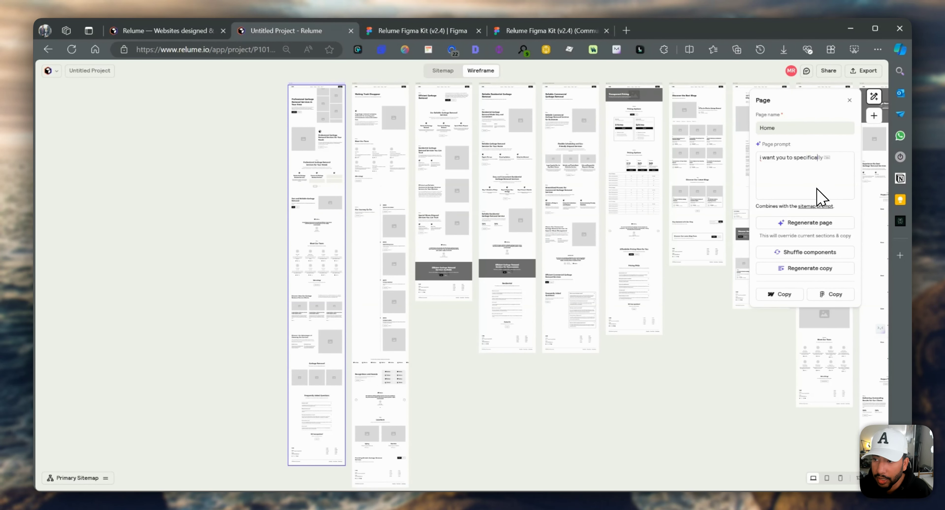
{"action": "type", "text": "lly discuss"}
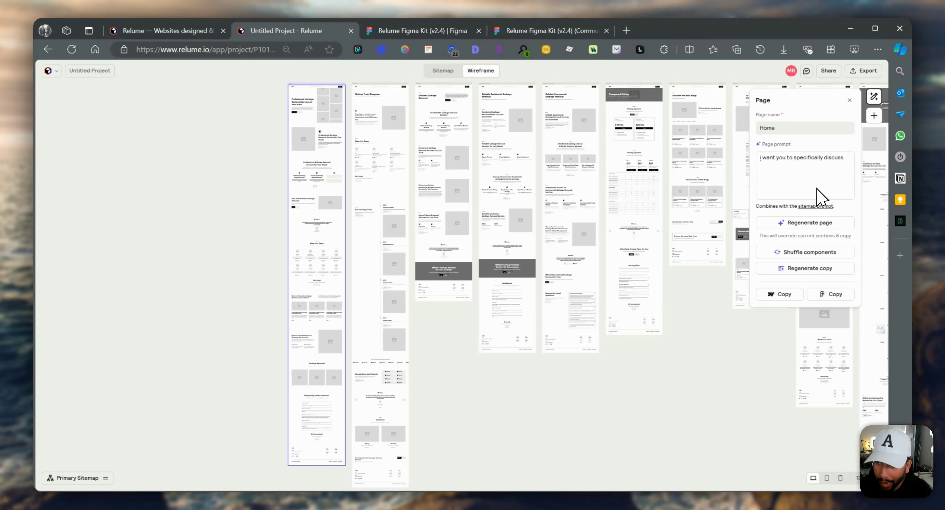
{"action": "type", "text": " our USPs and why we are the best garbage disposal company"}
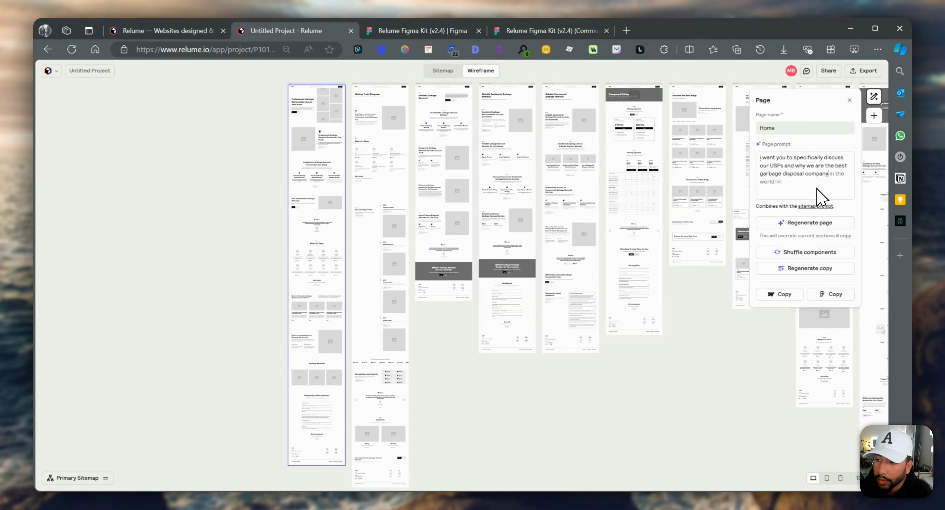
{"action": "scroll", "coordinate": [774, 233], "scroll_direction": "left", "scroll_amount": 1}
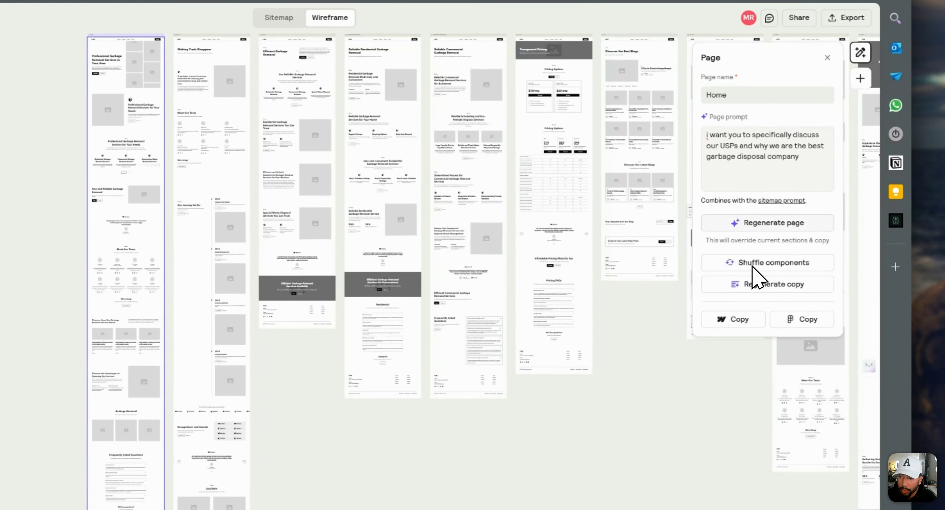
{"action": "left_click", "coordinate": [805, 223]}
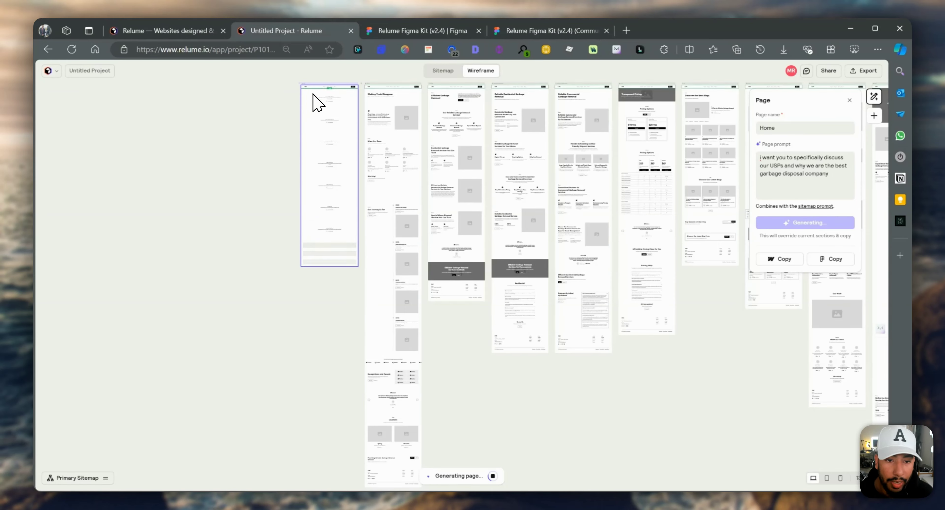
Review the regenerated Home page's layout and copy, from the hero header down to the blog section
{"action": "scroll", "coordinate": [335, 136], "scroll_direction": "up", "scroll_amount": 10}
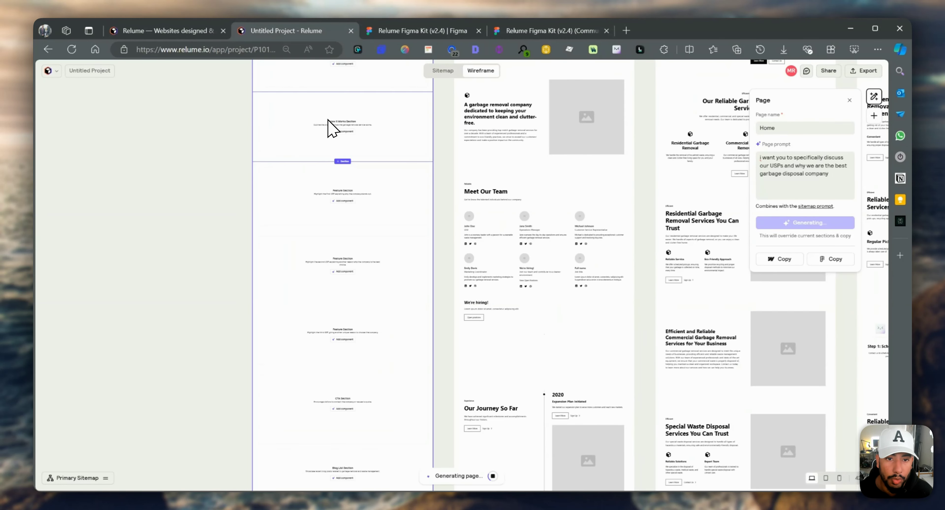
{"action": "scroll", "coordinate": [372, 145], "scroll_direction": "up", "scroll_amount": 7}
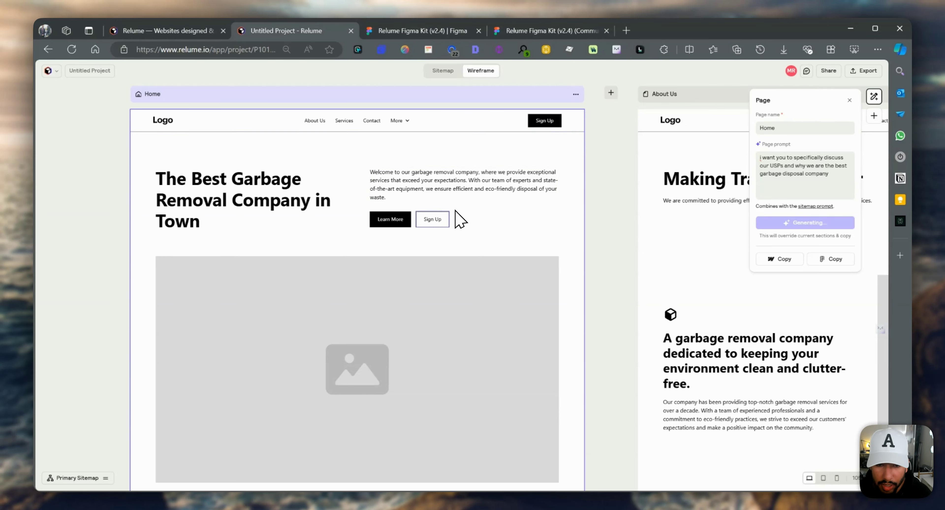
{"action": "scroll", "coordinate": [460, 211], "scroll_direction": "down", "scroll_amount": 4}
{"action": "scroll", "coordinate": [466, 231], "scroll_direction": "down", "scroll_amount": 3}
{"action": "scroll", "coordinate": [437, 273], "scroll_direction": "down", "scroll_amount": 3}
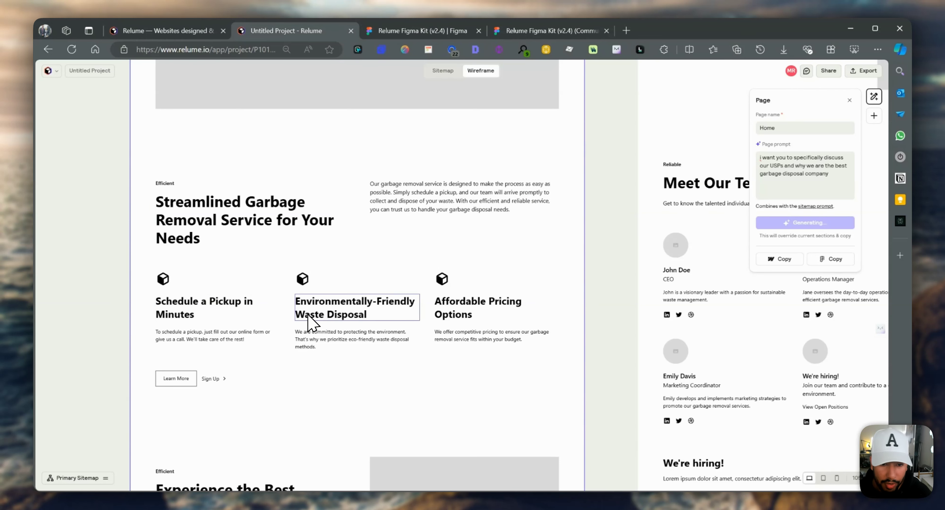
{"action": "scroll", "coordinate": [348, 328], "scroll_direction": "down", "scroll_amount": 3}
{"action": "scroll", "coordinate": [351, 332], "scroll_direction": "down", "scroll_amount": 2}
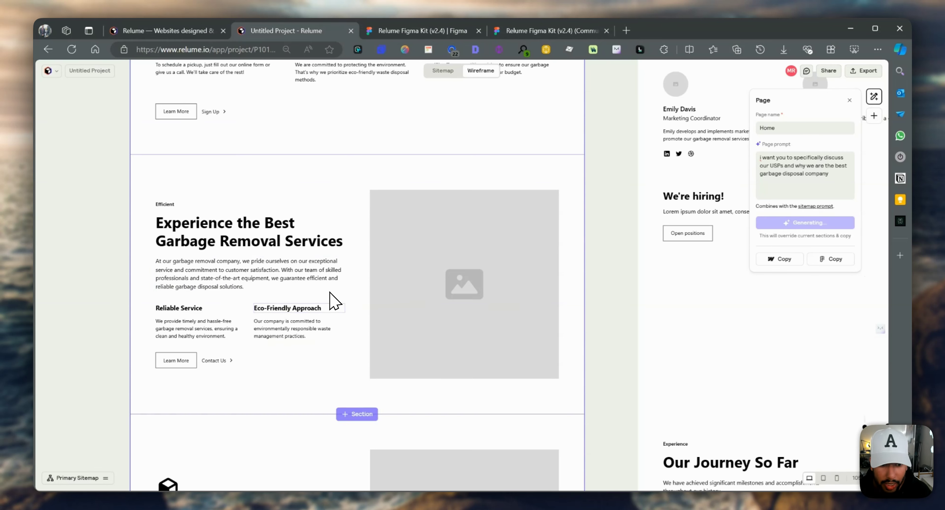
{"action": "scroll", "coordinate": [332, 301], "scroll_direction": "down", "scroll_amount": 5}
{"action": "scroll", "coordinate": [340, 310], "scroll_direction": "down", "scroll_amount": 8}
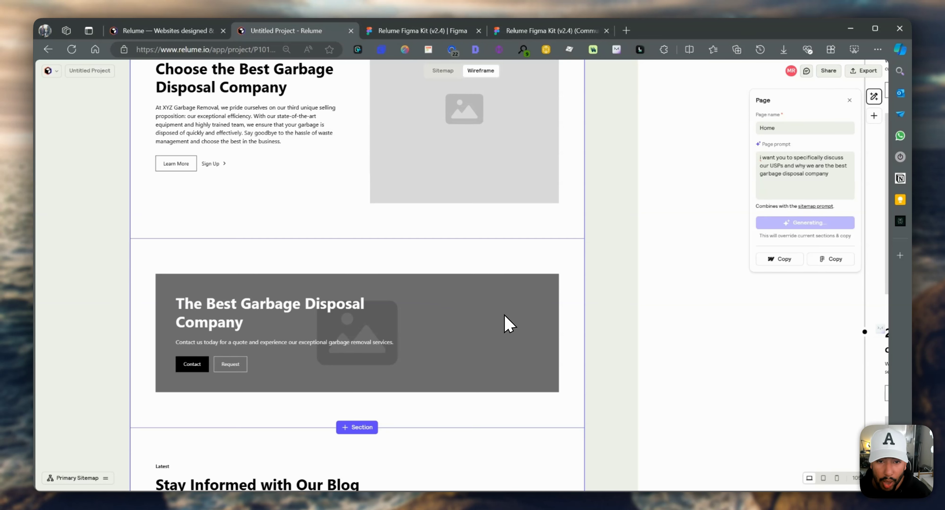
{"action": "scroll", "coordinate": [508, 324], "scroll_direction": "down", "scroll_amount": 10}
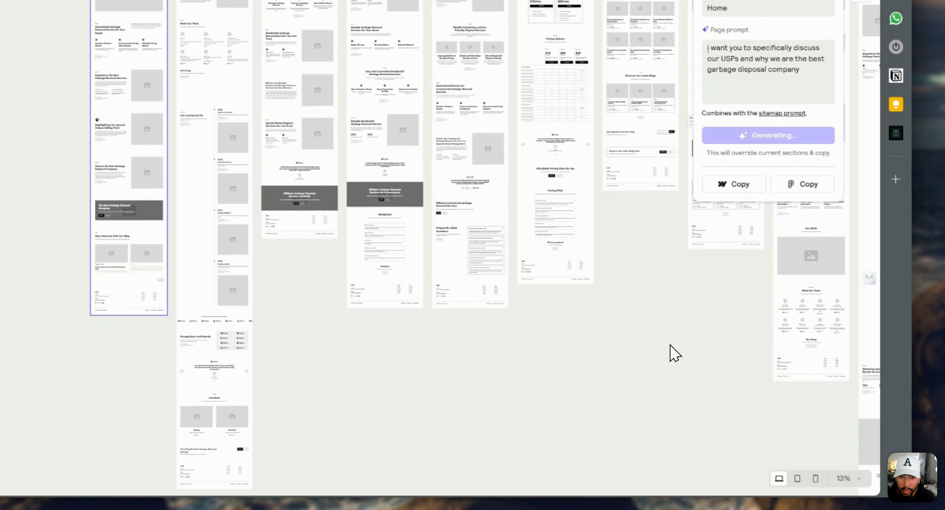
Deselect the Home page and survey the wireframes of all generated pages side by side
{"action": "left_click", "coordinate": [712, 380]}
{"action": "scroll", "coordinate": [594, 389], "scroll_direction": "right", "scroll_amount": 4}
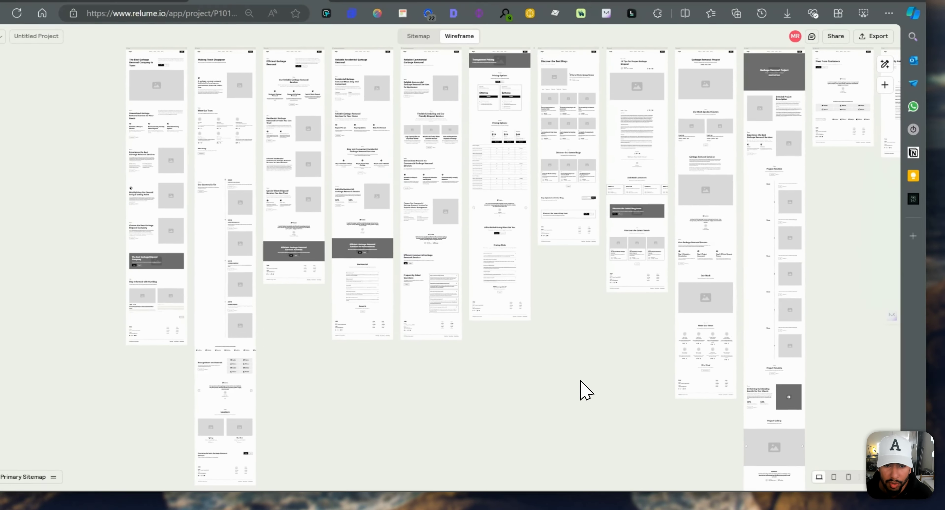
{"action": "scroll", "coordinate": [583, 383], "scroll_direction": "right", "scroll_amount": 3}
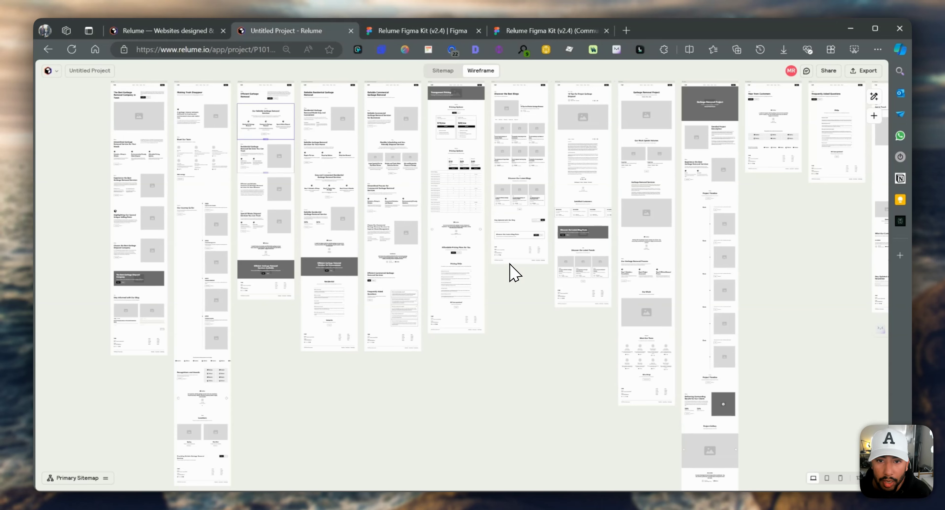
Examine the Pricing page wireframe from the header and plan cards through the feature comparison table to the testimonial
{"action": "scroll", "coordinate": [477, 147], "scroll_direction": "up", "scroll_amount": 5}
{"action": "scroll", "coordinate": [381, 165], "scroll_direction": "up", "scroll_amount": 5}
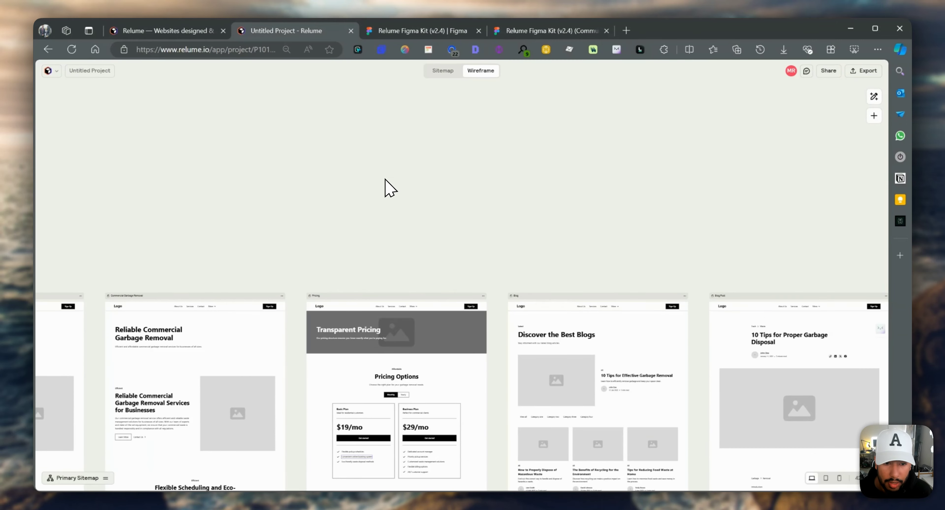
{"action": "scroll", "coordinate": [380, 364], "scroll_direction": "up", "scroll_amount": 3}
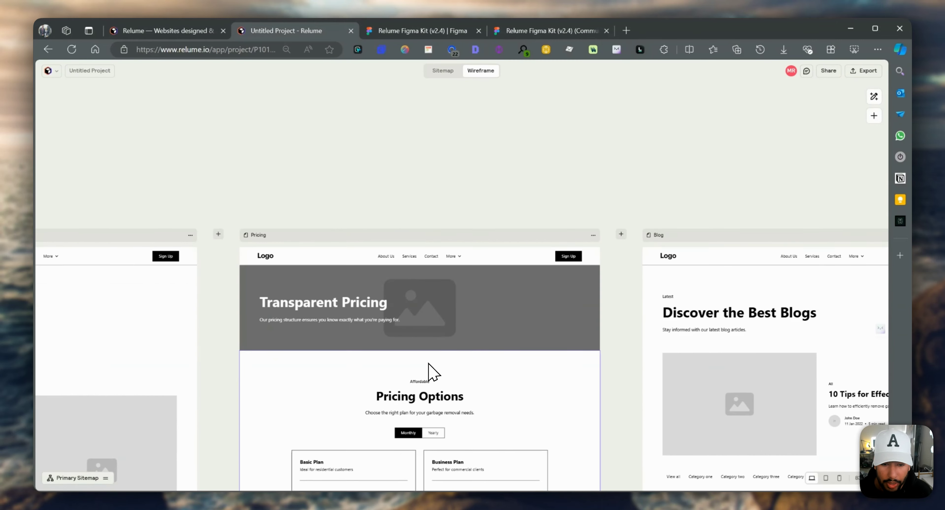
{"action": "scroll", "coordinate": [433, 363], "scroll_direction": "down", "scroll_amount": 5}
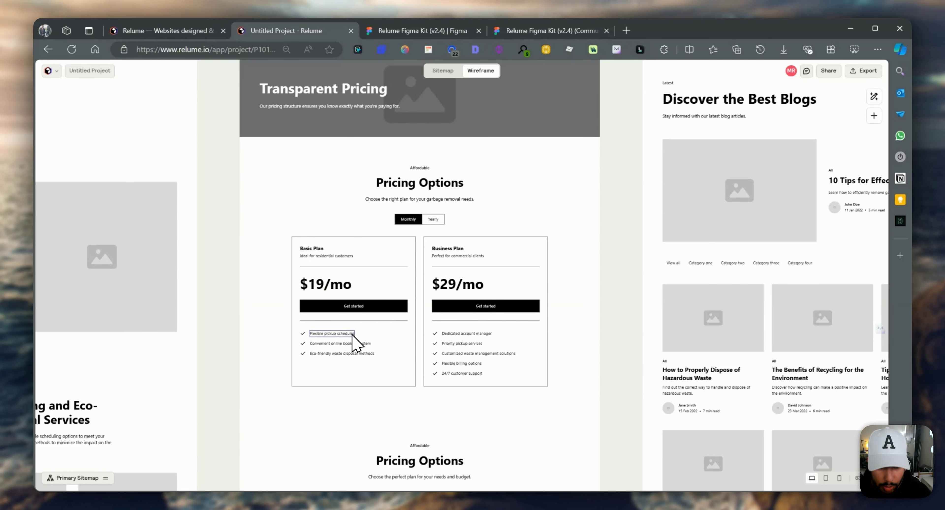
{"action": "scroll", "coordinate": [353, 341], "scroll_direction": "down", "scroll_amount": 3}
{"action": "scroll", "coordinate": [449, 363], "scroll_direction": "down", "scroll_amount": 4}
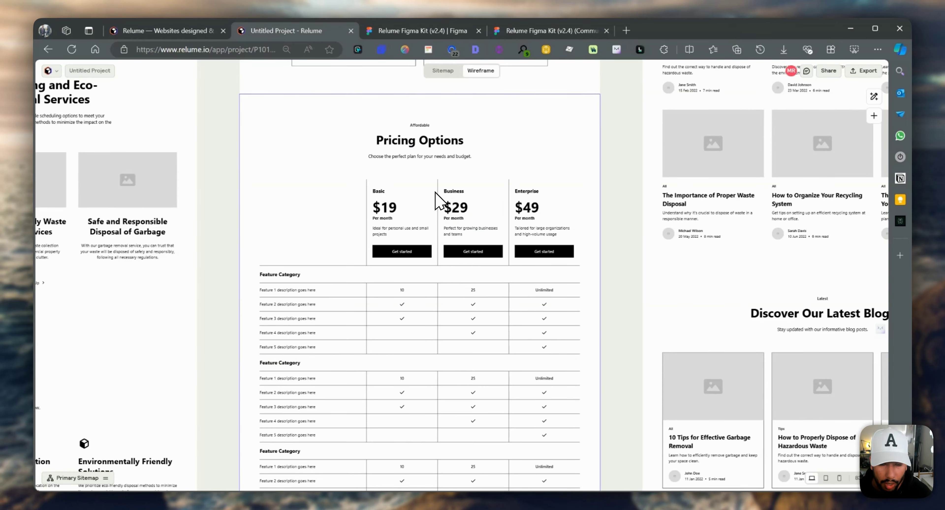
{"action": "scroll", "coordinate": [462, 311], "scroll_direction": "down", "scroll_amount": 3}
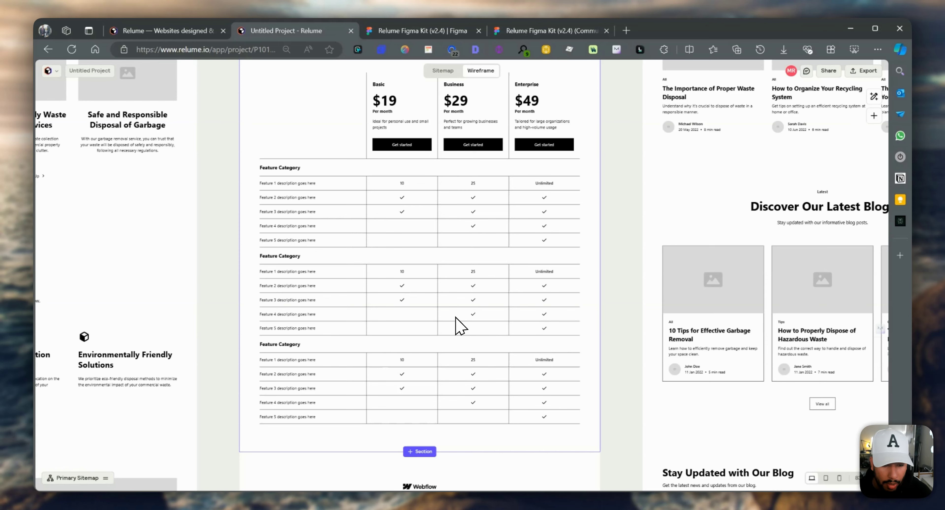
{"action": "scroll", "coordinate": [411, 381], "scroll_direction": "down", "scroll_amount": 5}
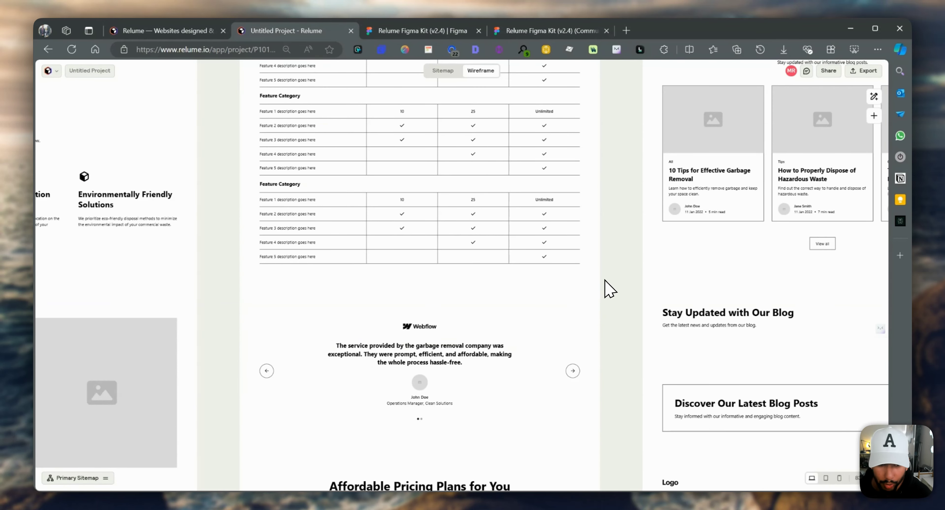
{"action": "scroll", "coordinate": [530, 247], "scroll_direction": "down", "scroll_amount": 10}
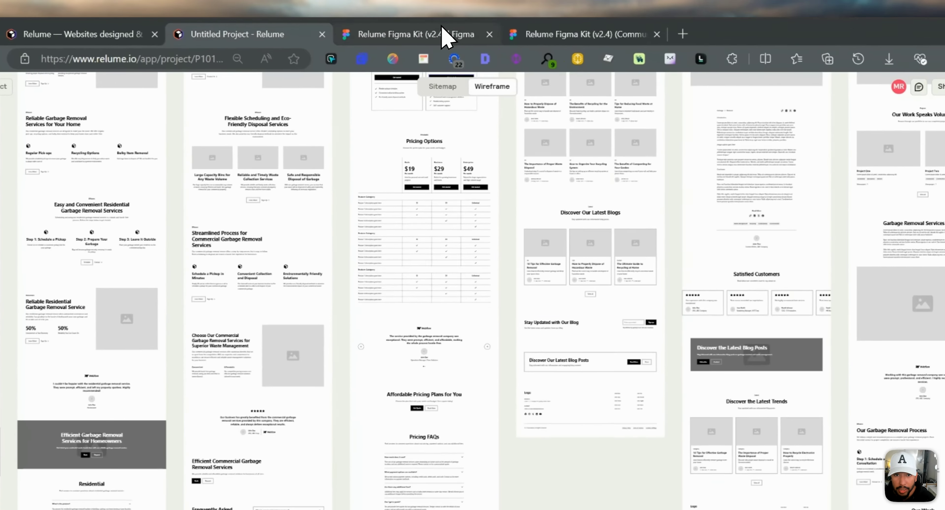
Switch to the Relume Figma Kit (v2.4) page in the Figma Community
{"action": "left_click", "coordinate": [444, 35]}
{"action": "mouse_move", "coordinate": [369, 90]}
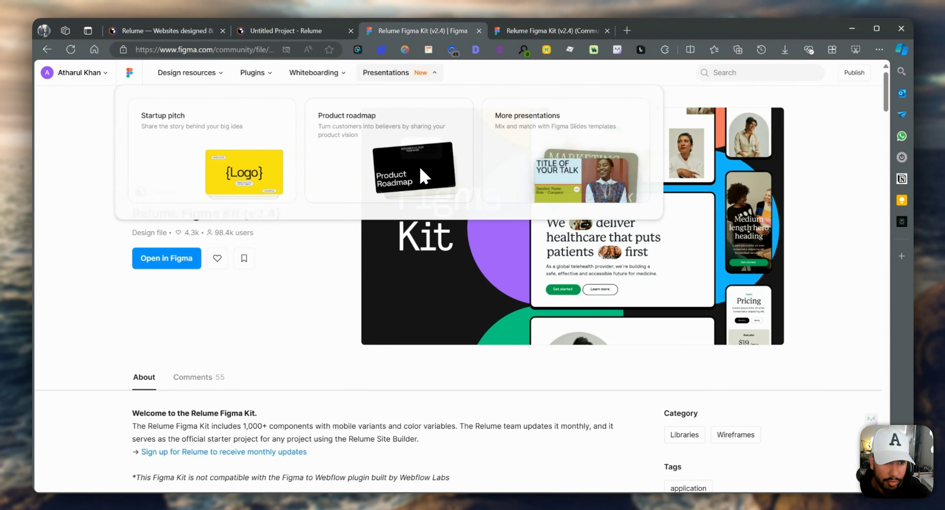